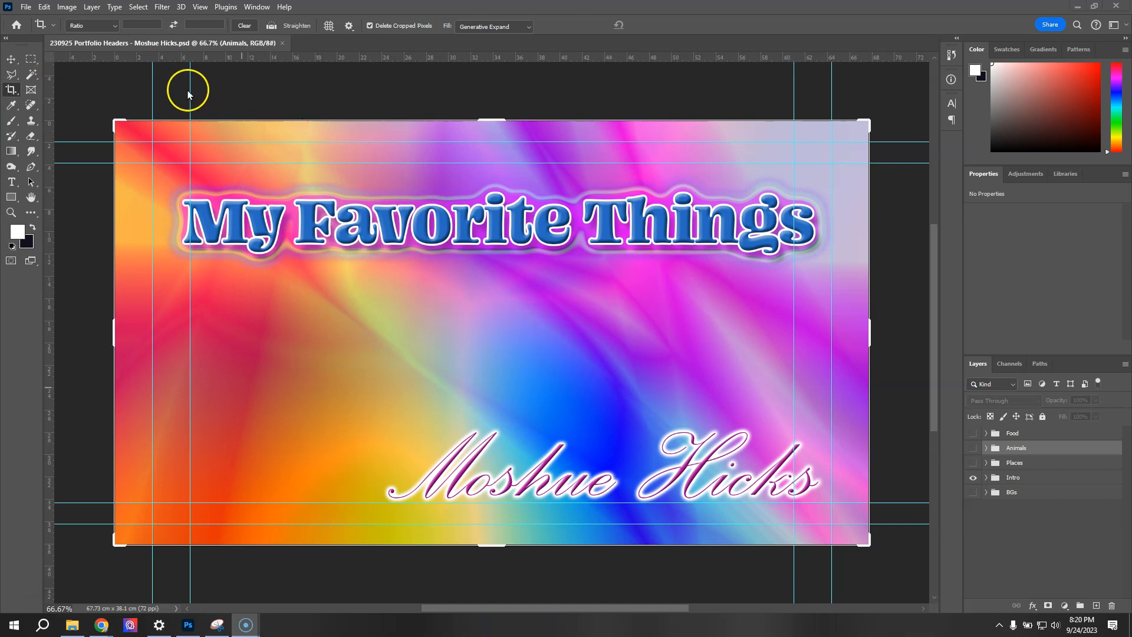
- Set the crop ratio to 4 : 1 and reposition the image so the crop area covers the "My Favorite Things" title
{"action": "left_click", "coordinate": [111, 26]}
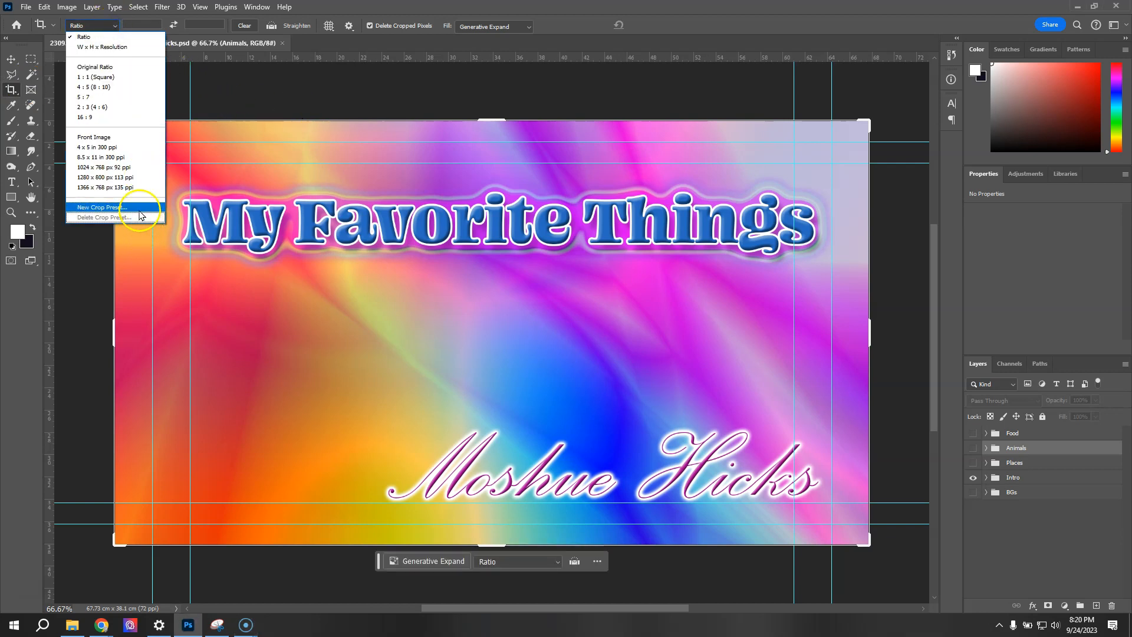
{"action": "left_click", "coordinate": [141, 24]}
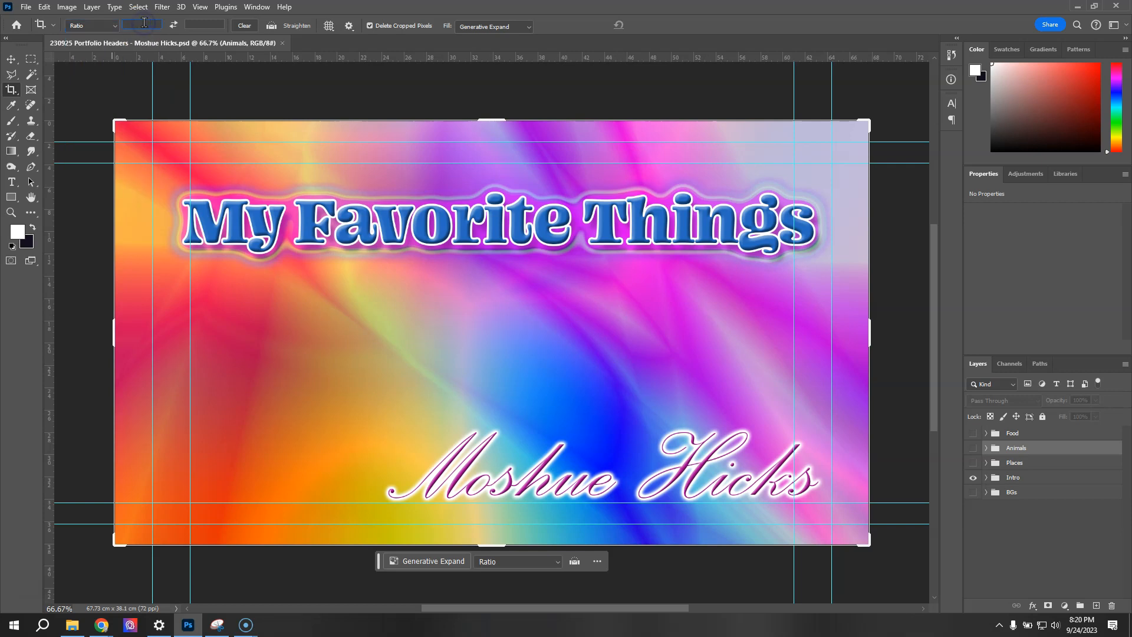
{"action": "type", "text": "4"}
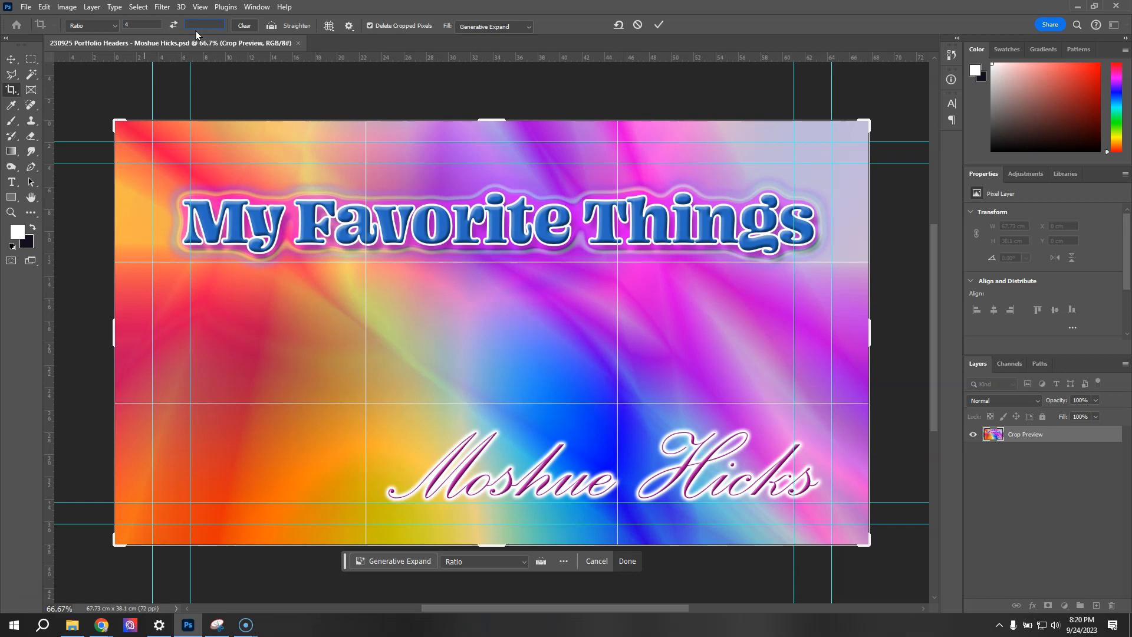
{"action": "type", "text": "1"}
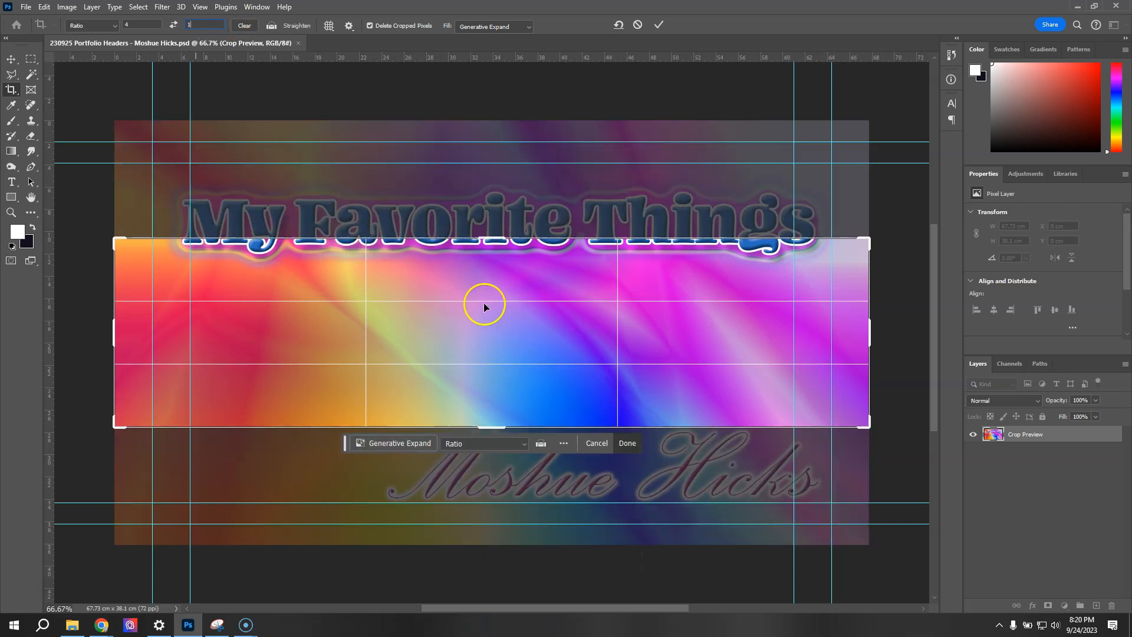
{"action": "left_click_drag", "start_coordinate": [521, 325], "coordinate": [521, 445]}
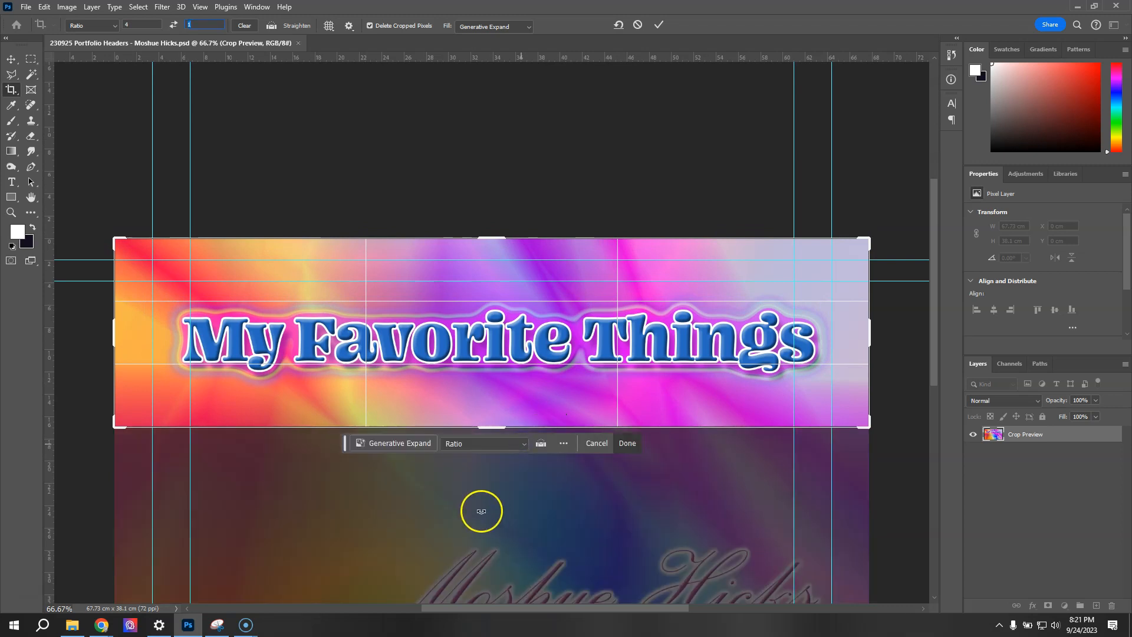
- Try crop ratios of 3 : 1 and 5 : 1, repositioning the title within the crop area
{"action": "left_click", "coordinate": [123, 25]}
{"action": "type", "text": "3"}
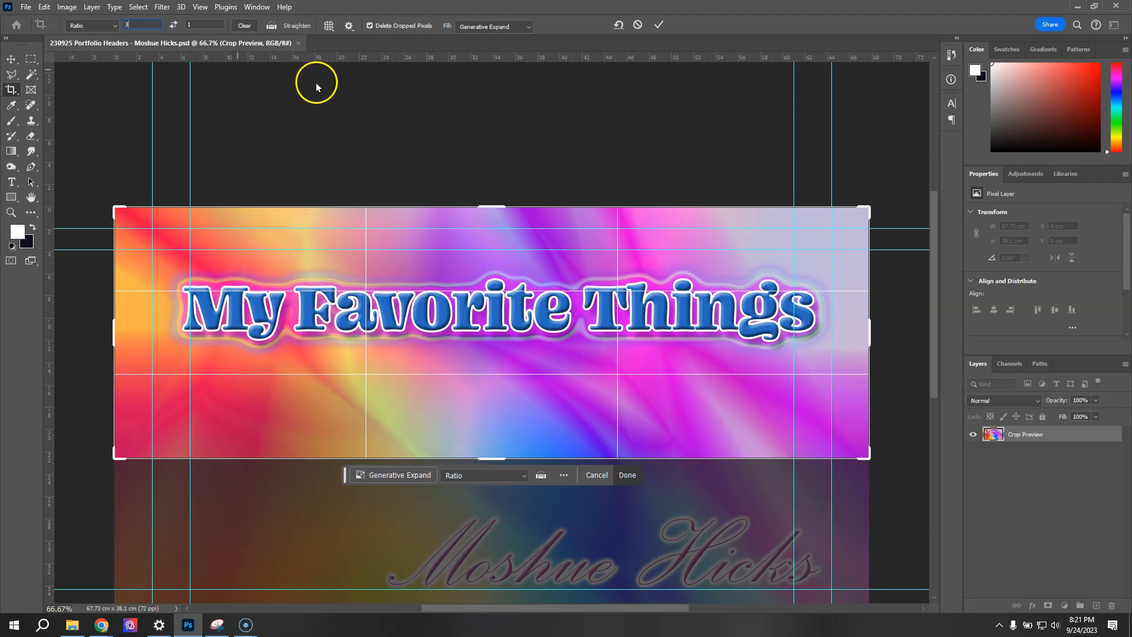
{"action": "double_click", "coordinate": [136, 25]}
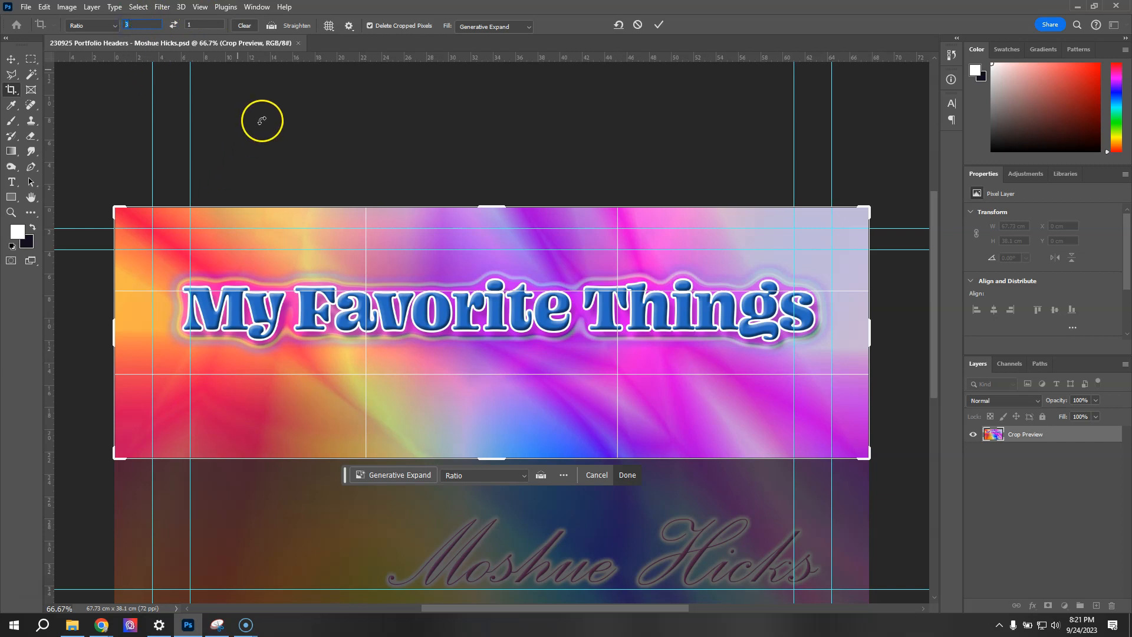
{"action": "type", "text": "5"}
{"action": "left_click_drag", "start_coordinate": [518, 346], "coordinate": [511, 364]}
{"action": "left_click_drag", "start_coordinate": [563, 392], "coordinate": [564, 389]}
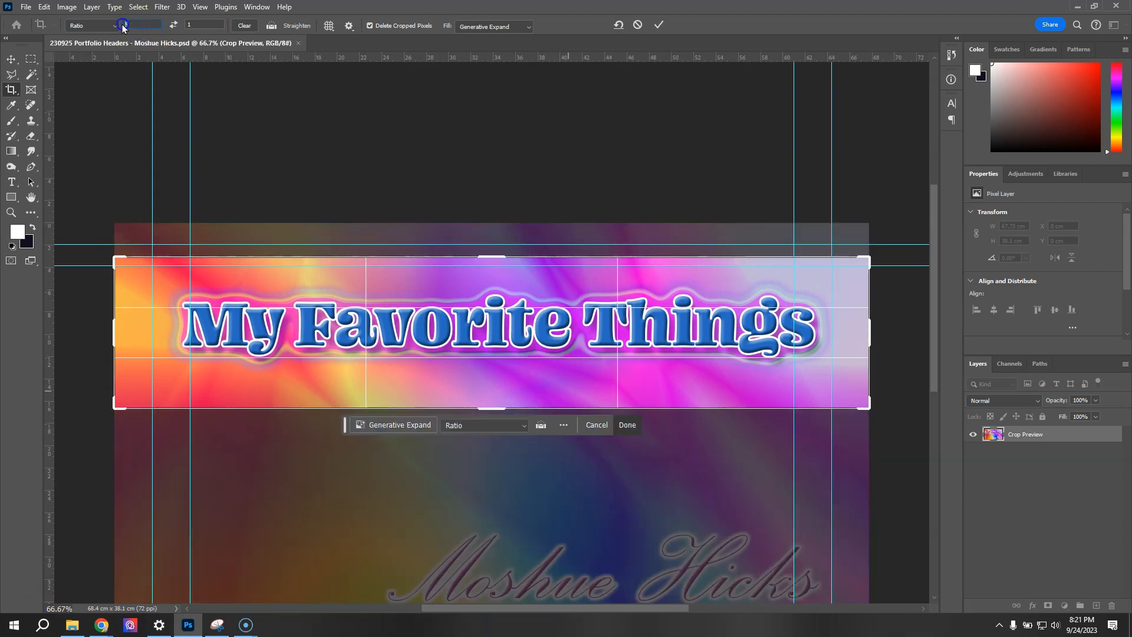
- Set the crop ratio to 4 : 1, align the crop area with the image's upper edge and apply the crop
{"action": "type", "text": "4"}
{"action": "left_click", "coordinate": [287, 144]}
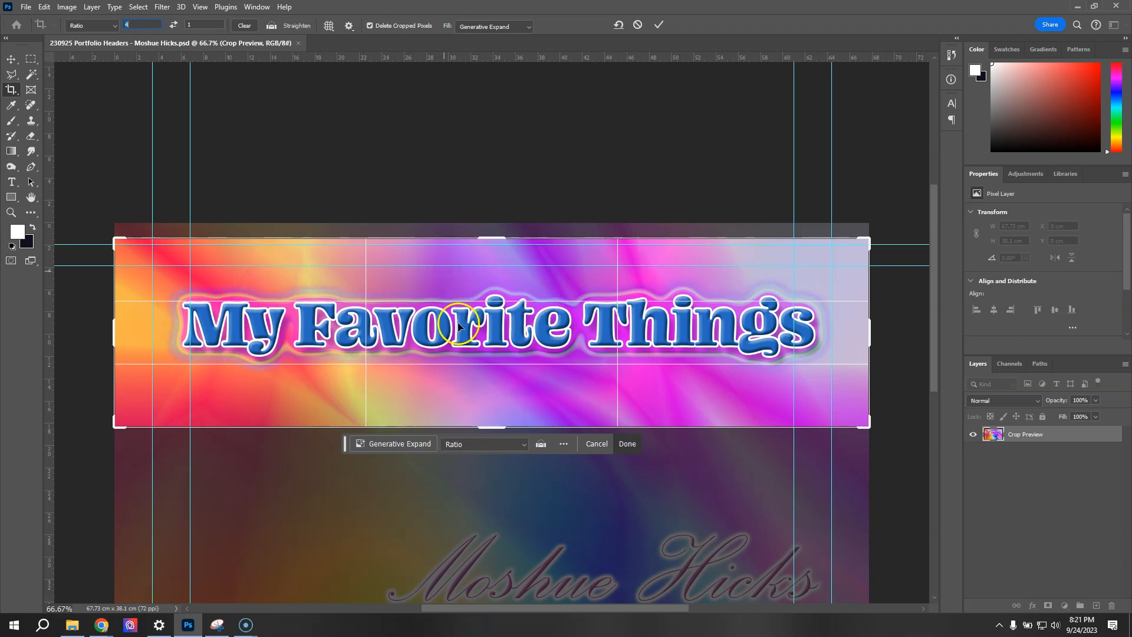
{"action": "left_click_drag", "start_coordinate": [457, 322], "coordinate": [460, 297]}
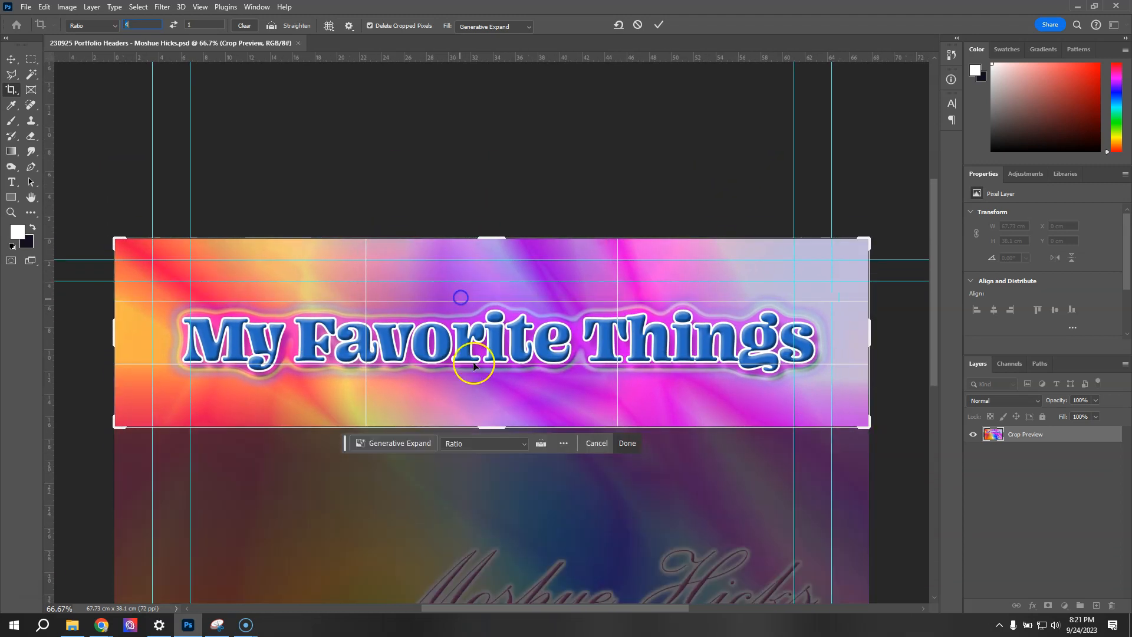
{"action": "left_click", "coordinate": [659, 25]}
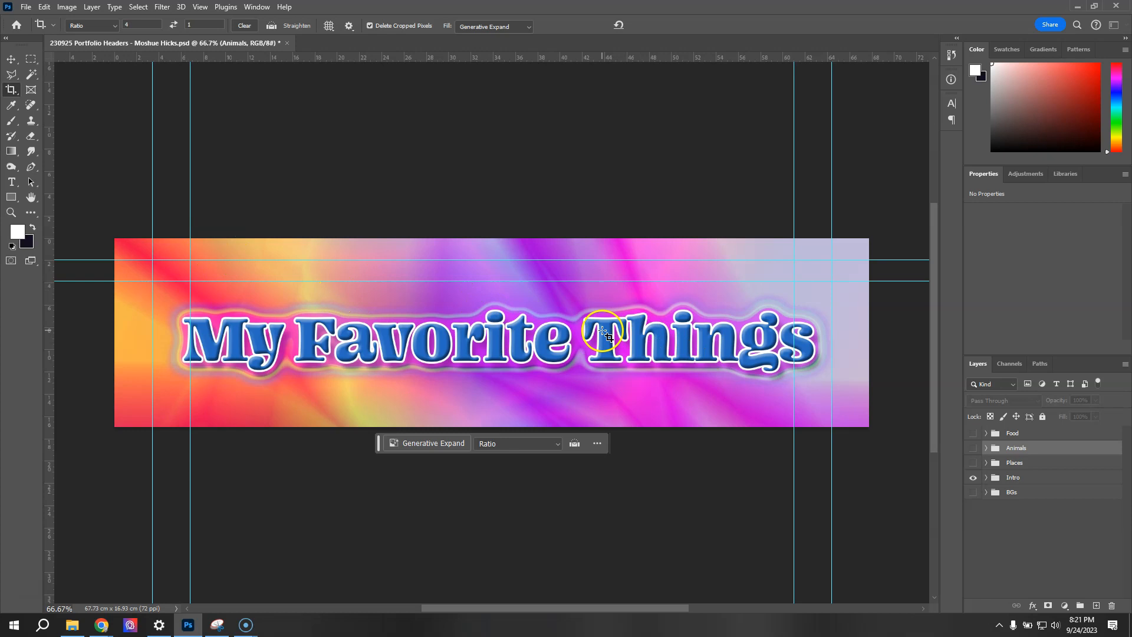
- Preview the Food group in the cropped banner, hide it again, and turn off the display of extras to hide the guides
{"action": "left_click", "coordinate": [973, 434]}
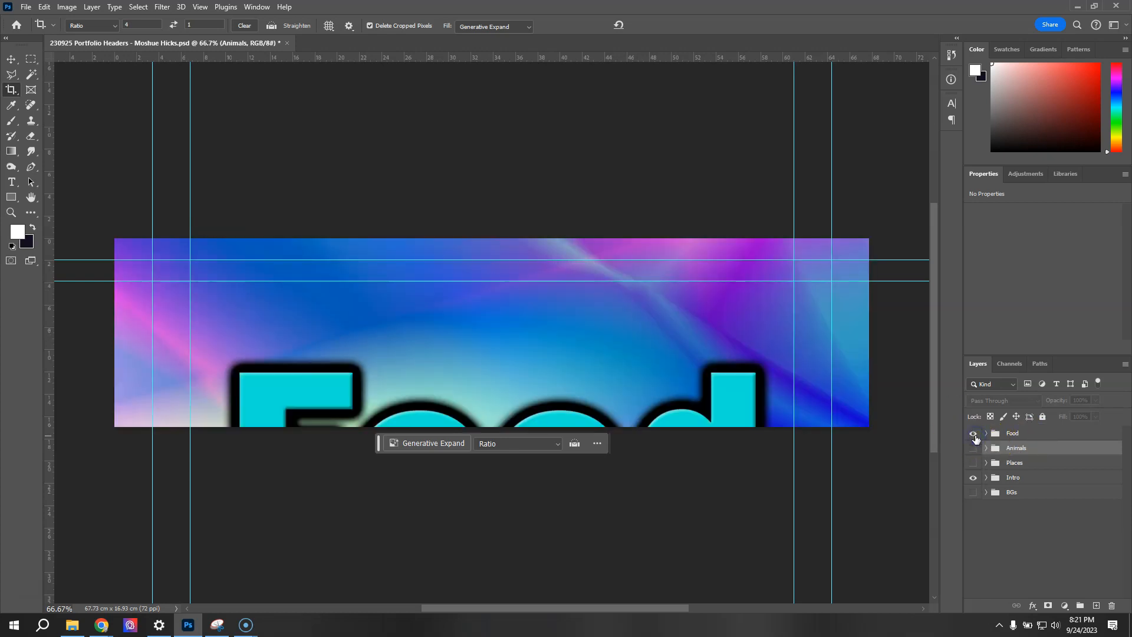
{"action": "left_click", "coordinate": [974, 433]}
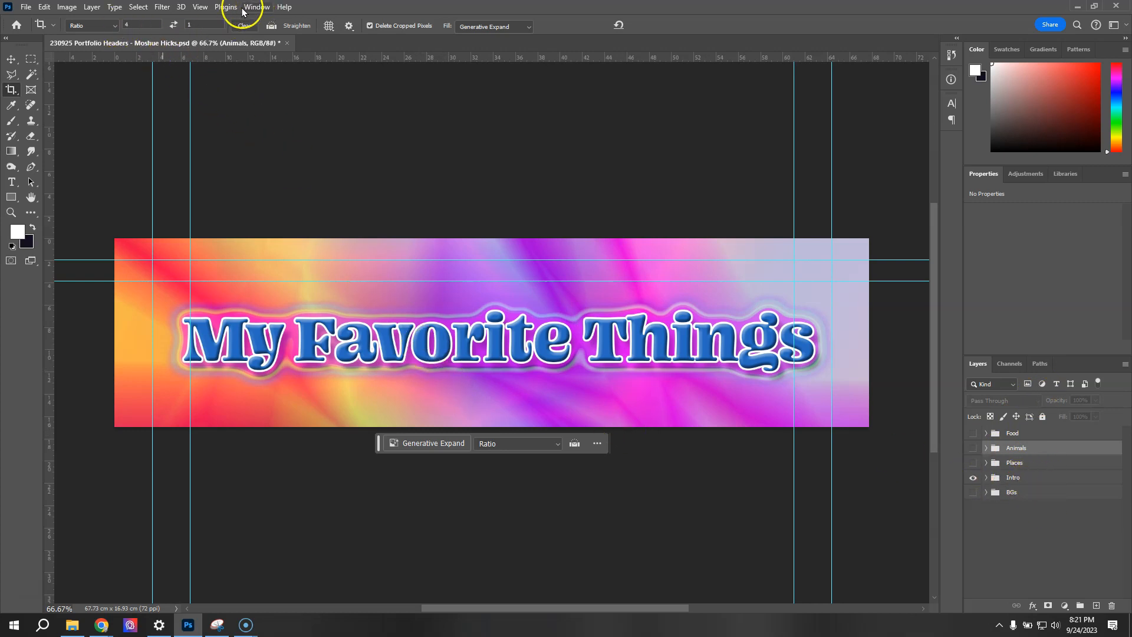
{"action": "left_click", "coordinate": [200, 7]}
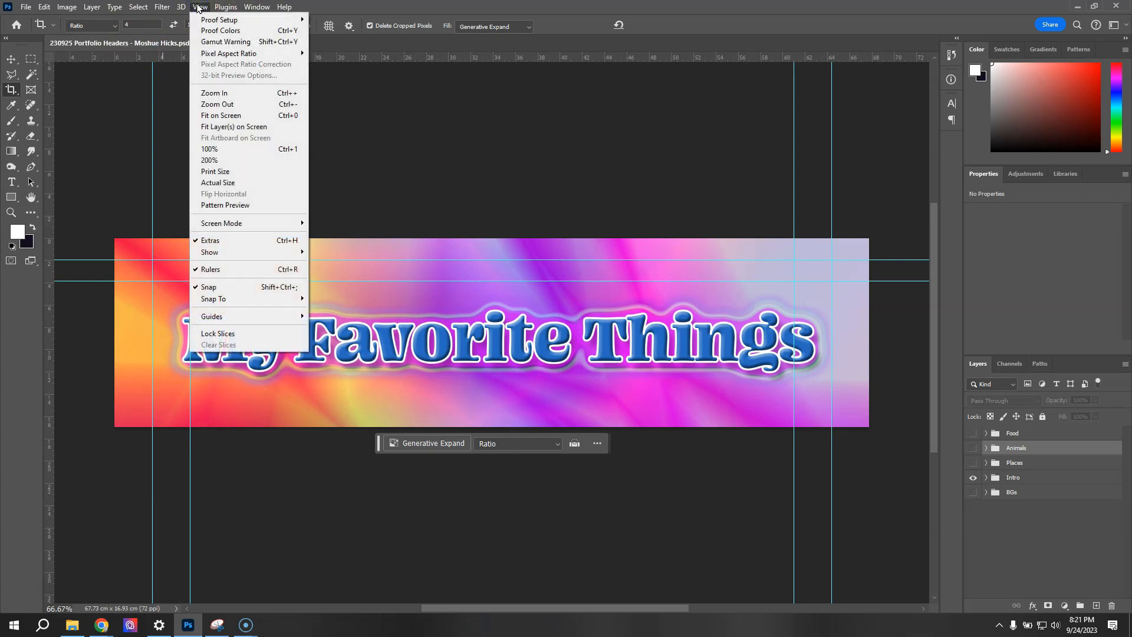
{"action": "left_click", "coordinate": [224, 240]}
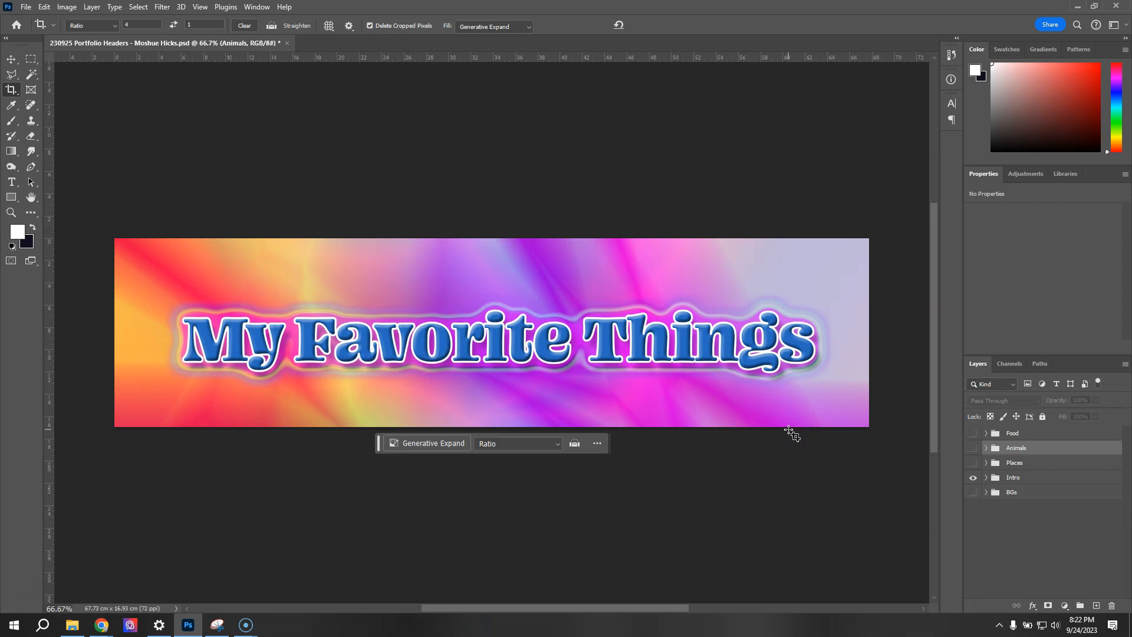
{"action": "left_click", "coordinate": [816, 430]}
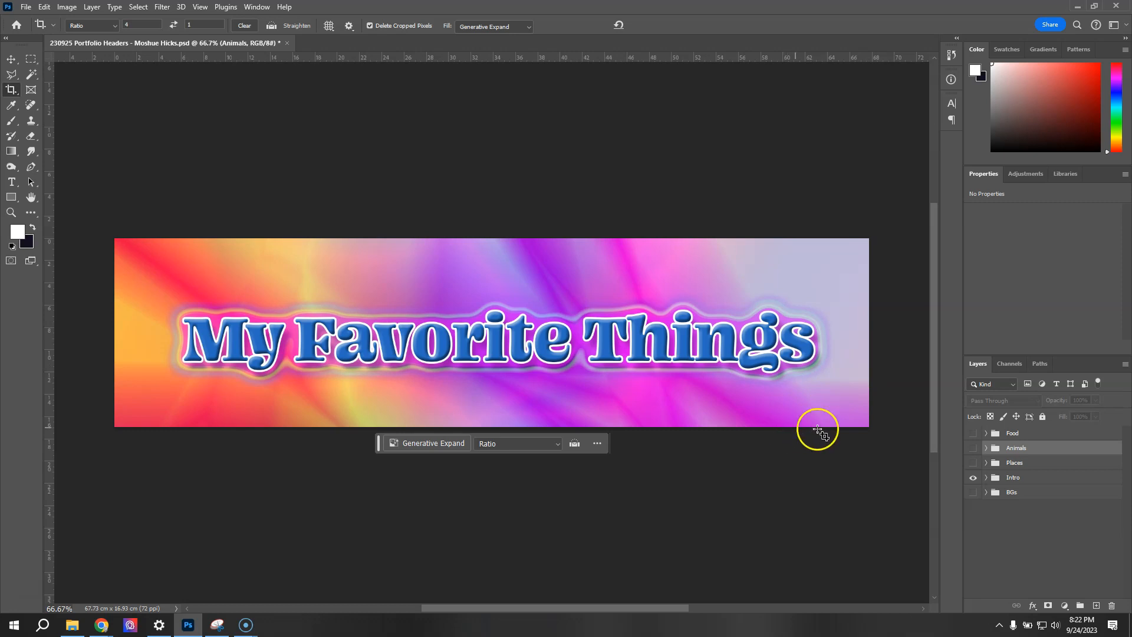
- Switch visibility from the Intro group to the Animals group and move its title up to about the banner's vertical middle
{"action": "left_click", "coordinate": [973, 479]}
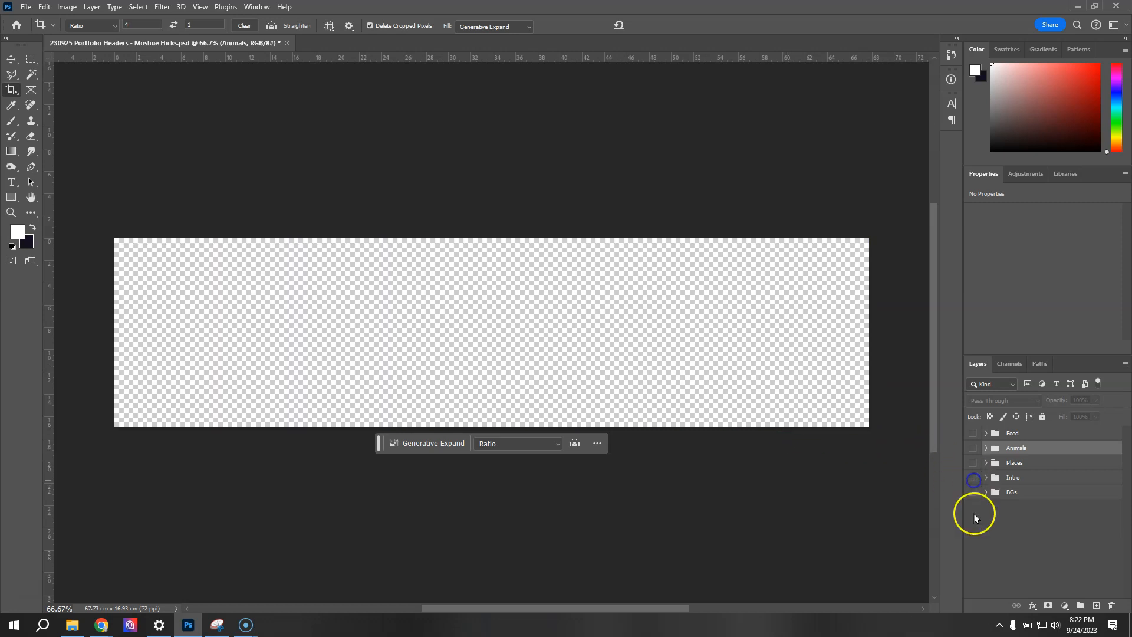
{"action": "left_click", "coordinate": [974, 448]}
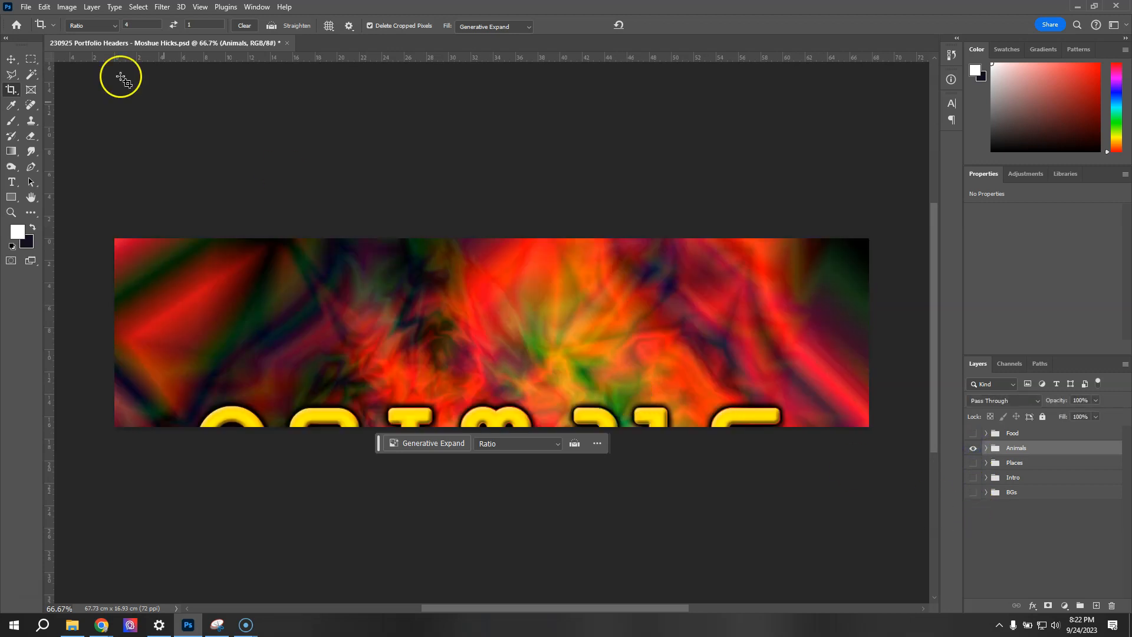
{"action": "left_click", "coordinate": [11, 59]}
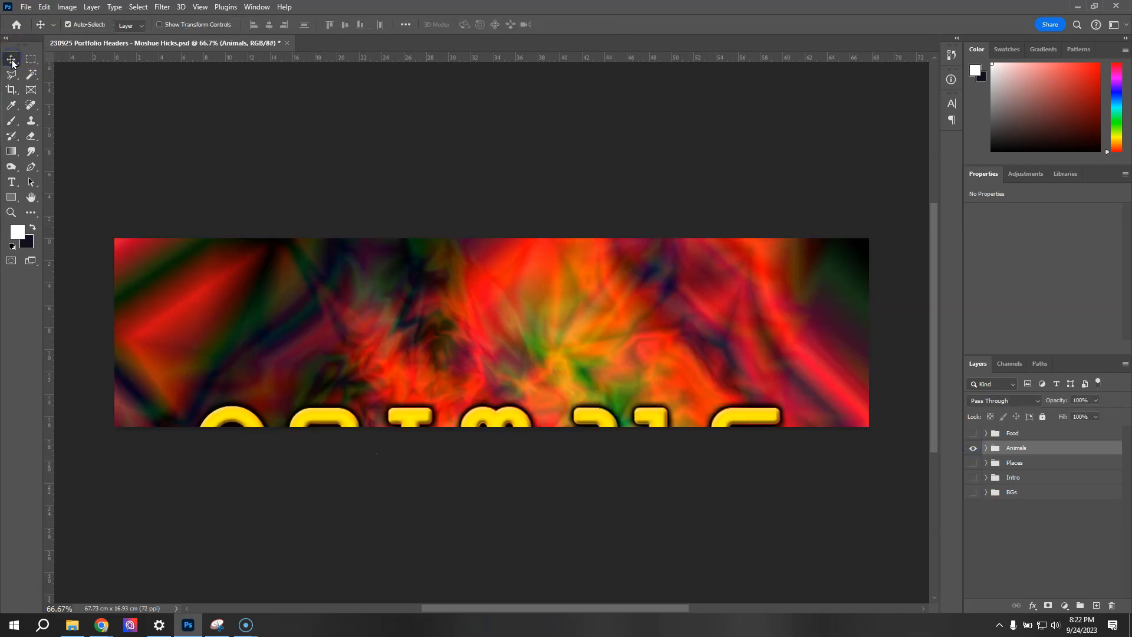
{"action": "left_click_drag", "start_coordinate": [412, 416], "coordinate": [398, 317]}
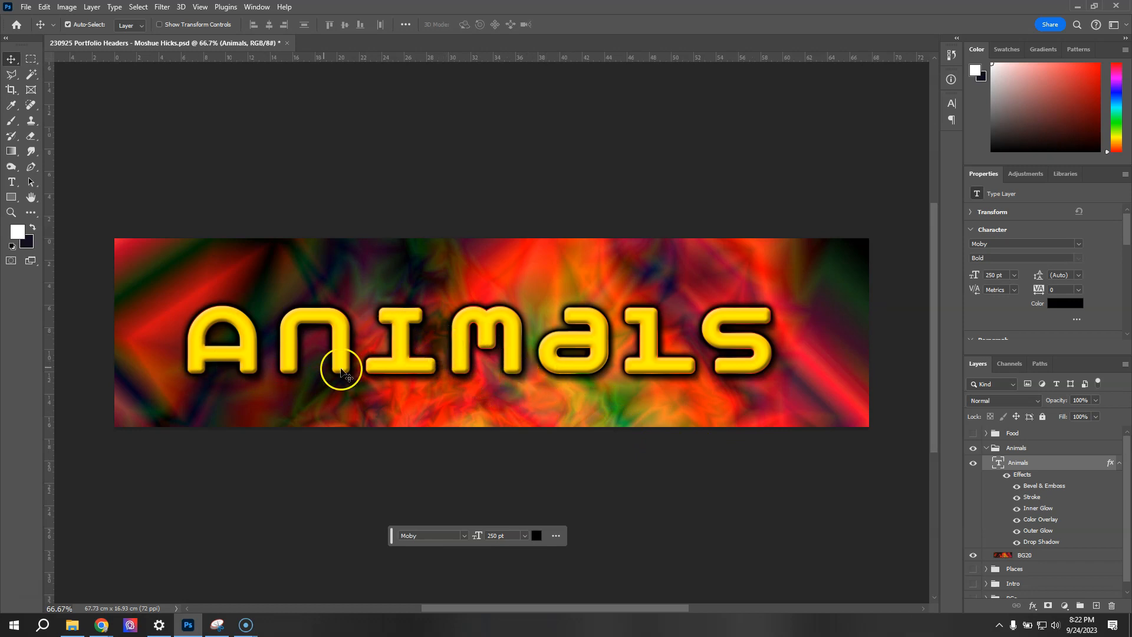
- Select all of the Animals title text and set its font size to 100 pt
{"action": "left_click", "coordinate": [11, 181]}
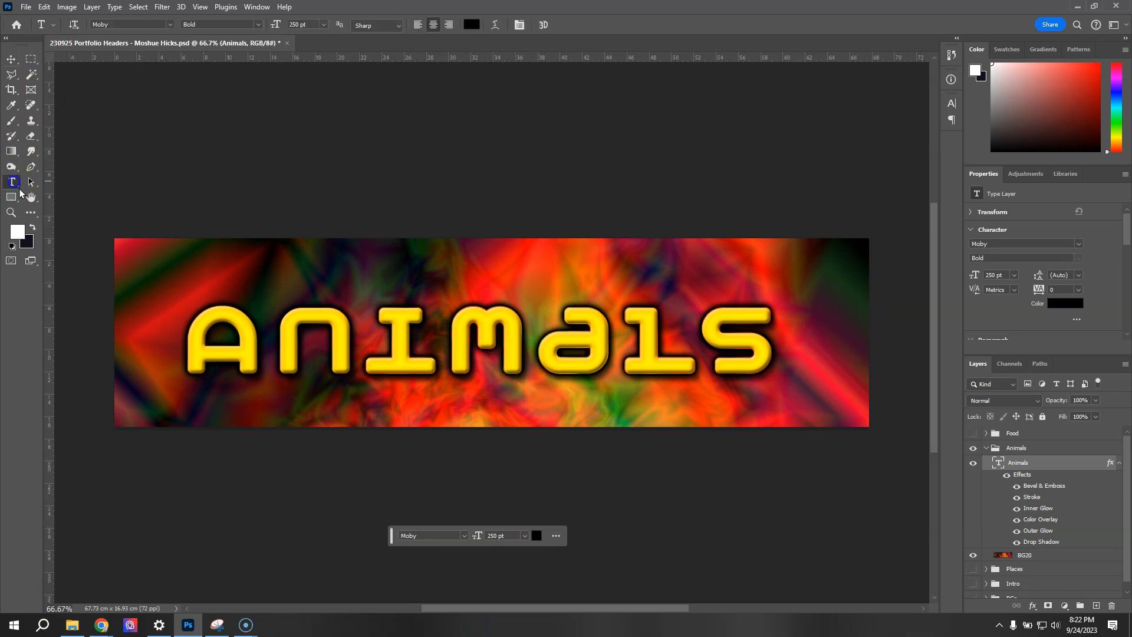
{"action": "left_click", "coordinate": [271, 340]}
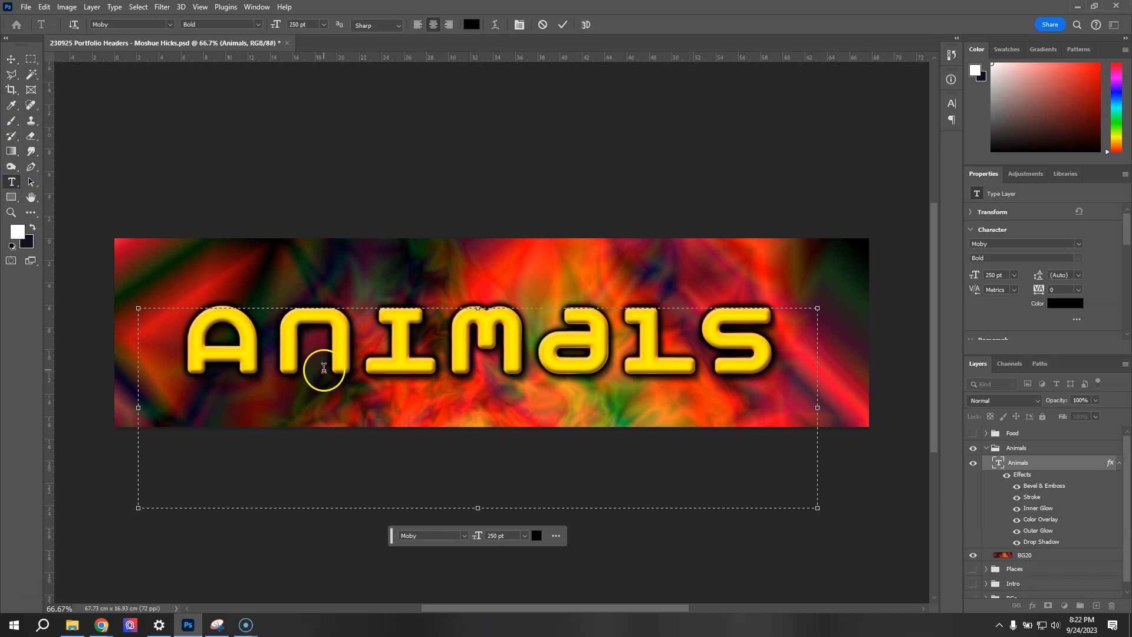
{"action": "key", "text": "ctrl+a"}
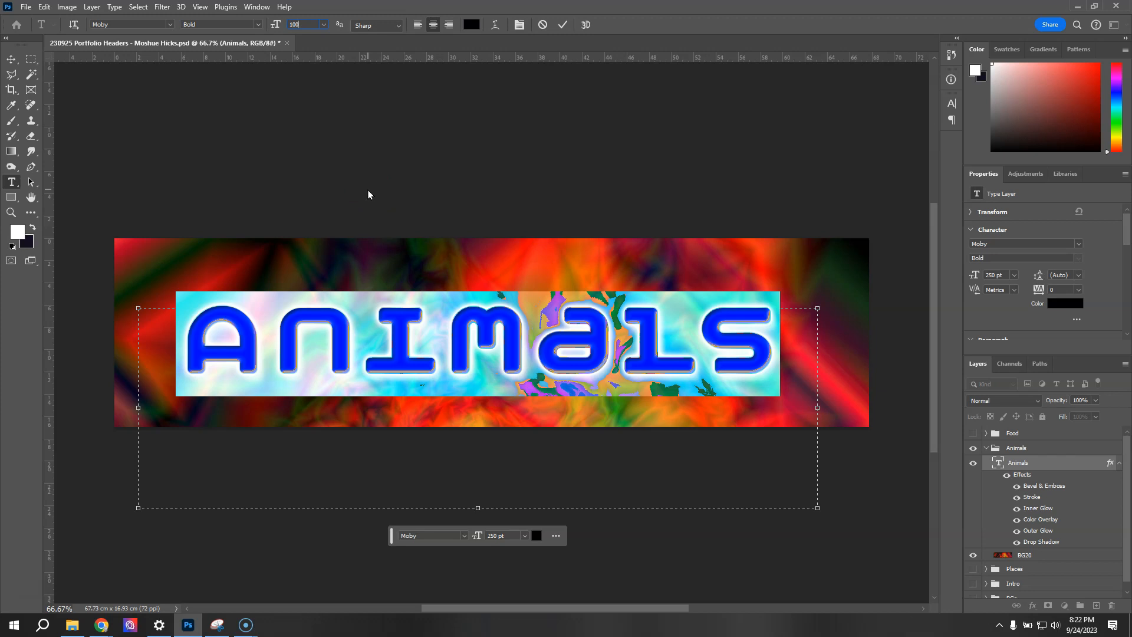
{"action": "key", "text": "Return"}
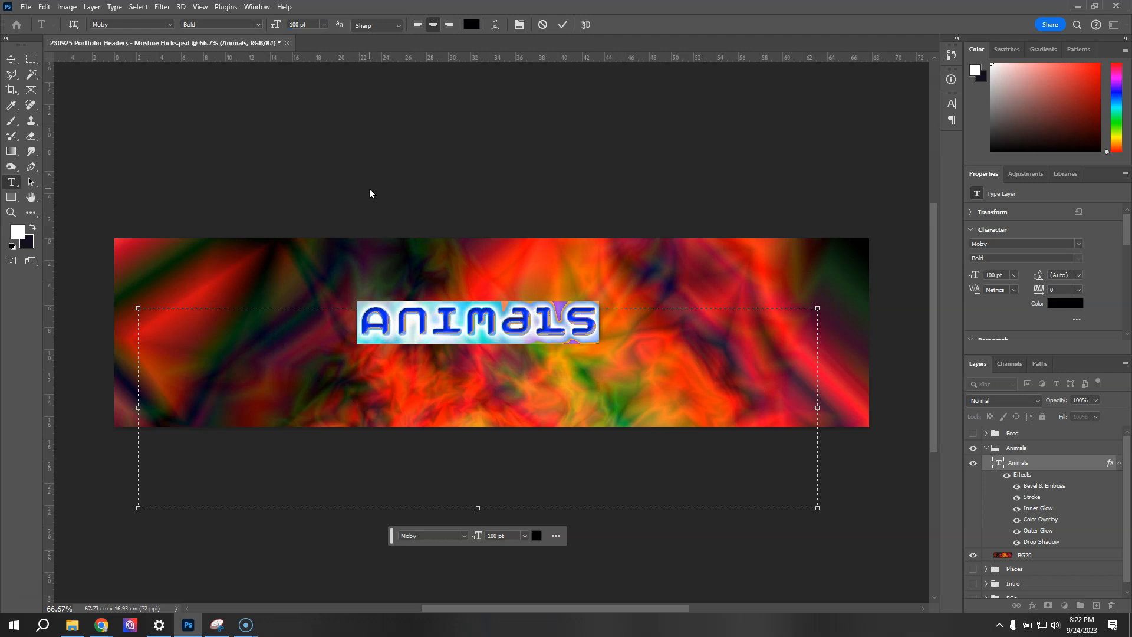
- Replace the title text with "My Digital Portfolio", re-entering the capital P of the last word
{"action": "type", "text": "MY DIgit"}
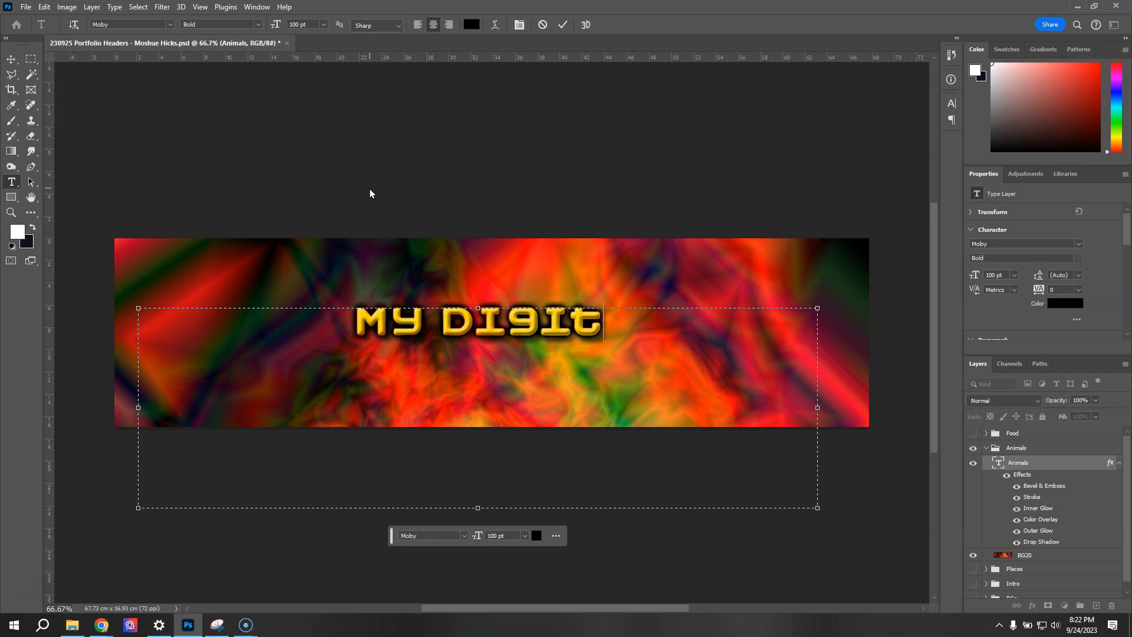
{"action": "type", "text": "al Por"}
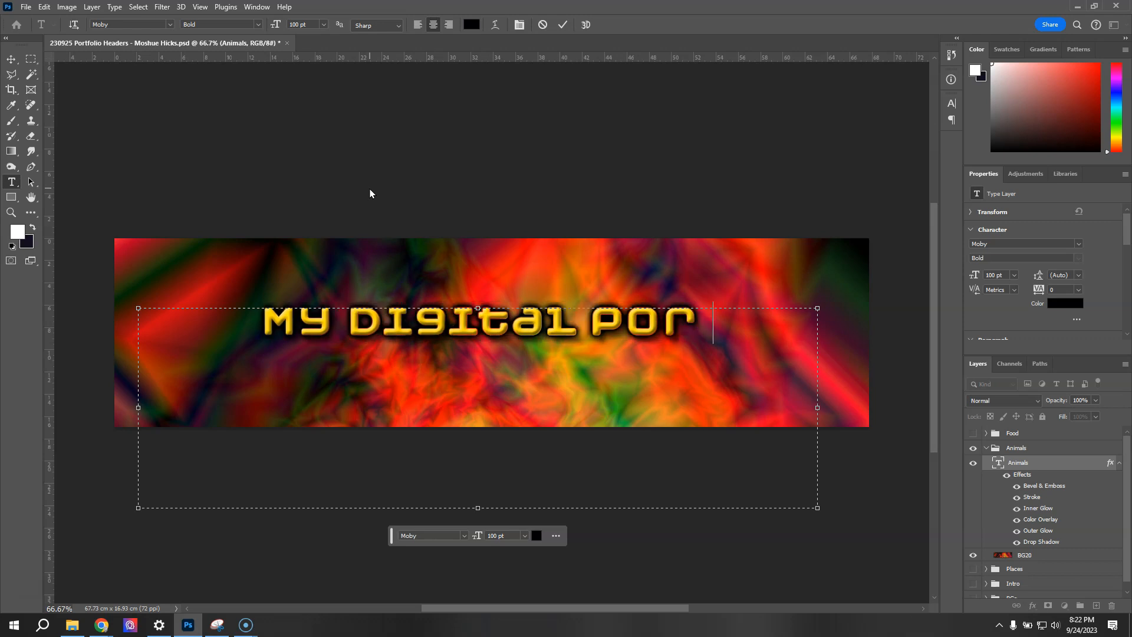
{"action": "type", "text": "tfolio"}
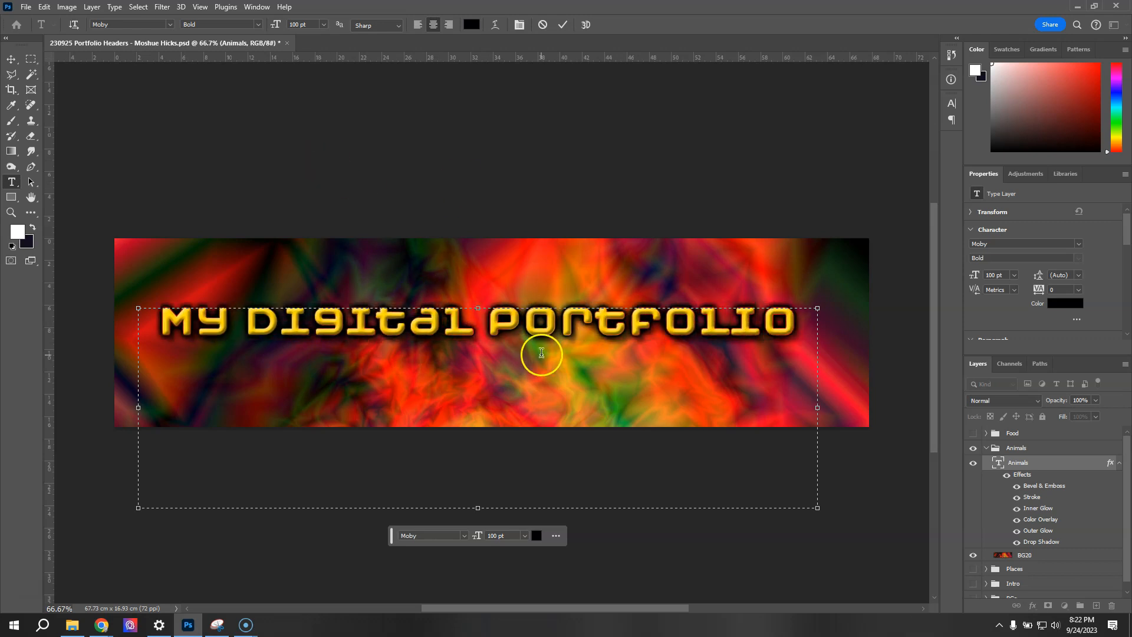
{"action": "left_click", "coordinate": [508, 325]}
{"action": "left_click_drag", "start_coordinate": [508, 325], "coordinate": [501, 320]}
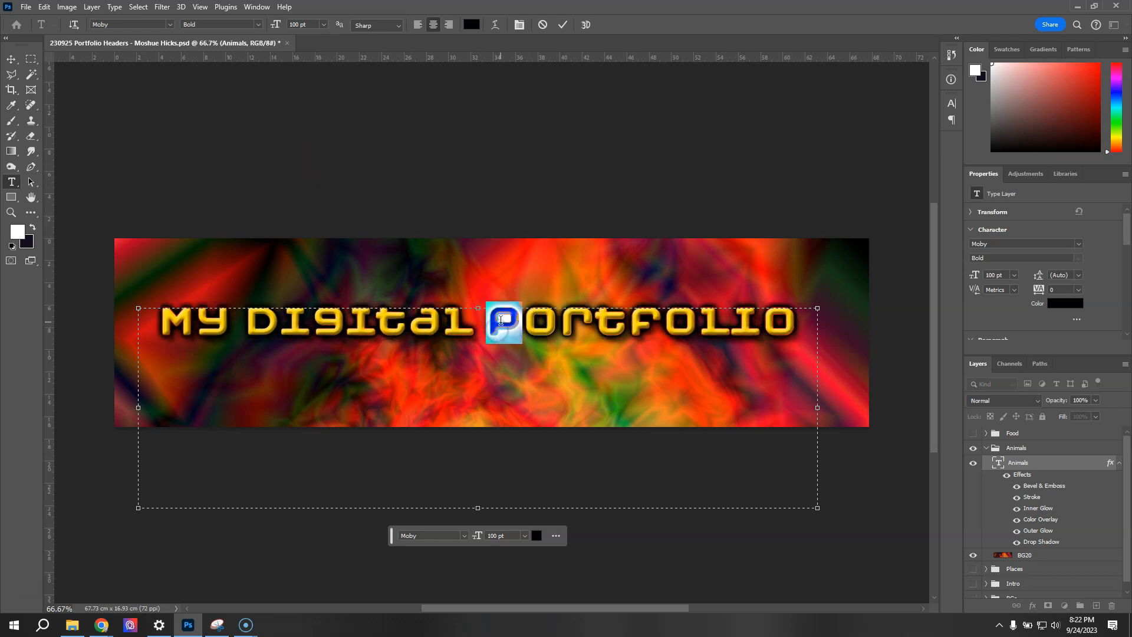
{"action": "type", "text": "P"}
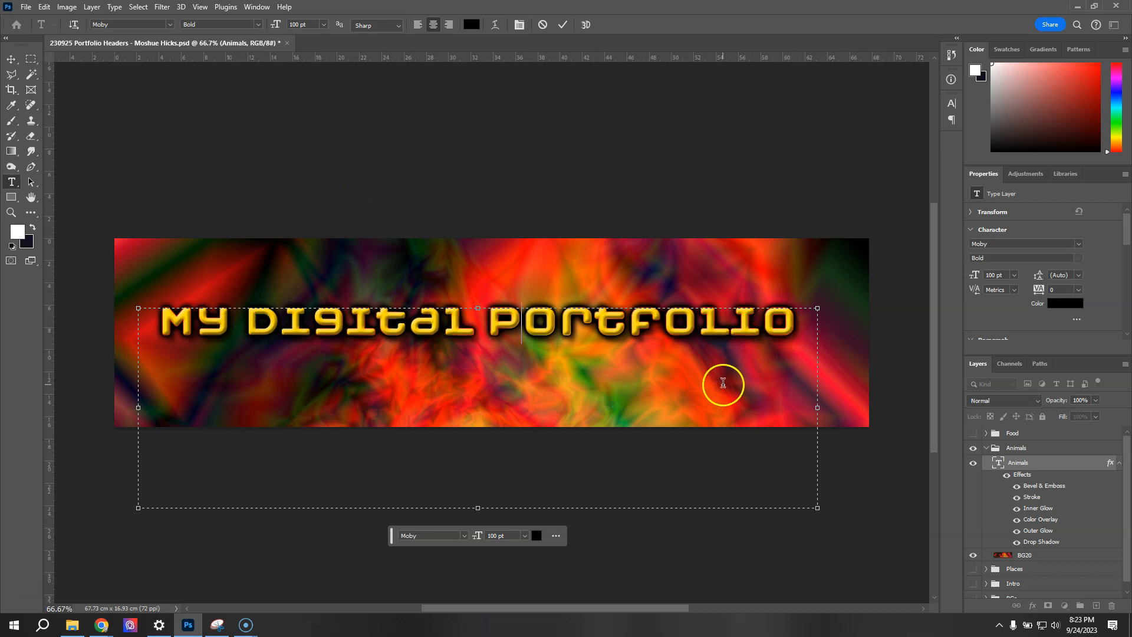
- Shorten the title's text box to fit inside the banner and widen it to nearly the banner's full width
{"action": "left_click_drag", "start_coordinate": [477, 506], "coordinate": [457, 377]}
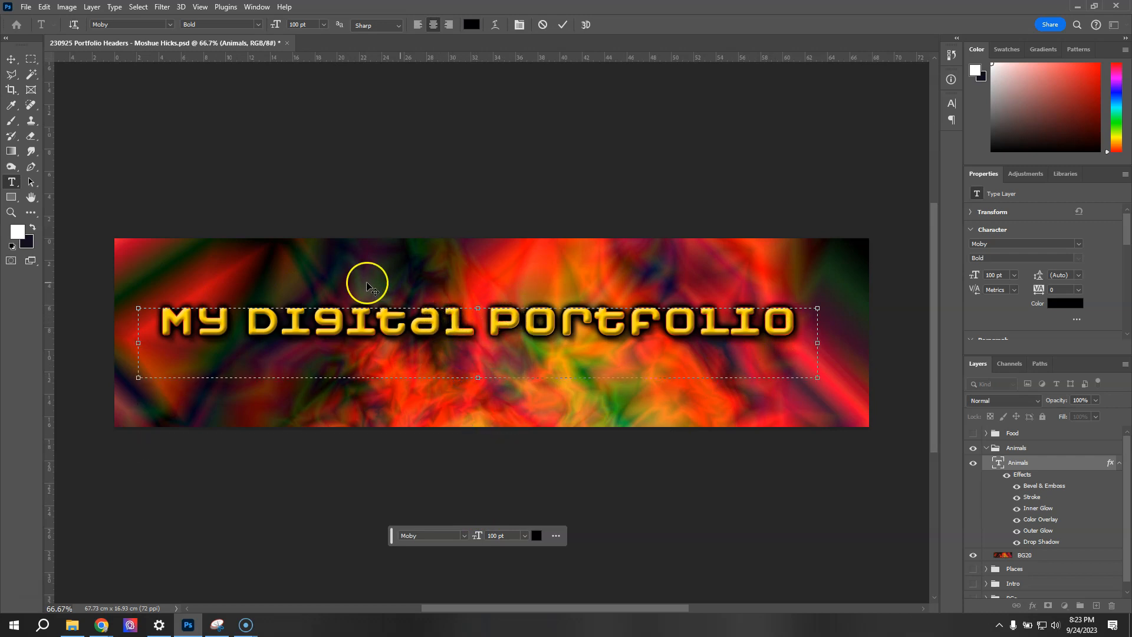
{"action": "triple_click", "coordinate": [518, 325]}
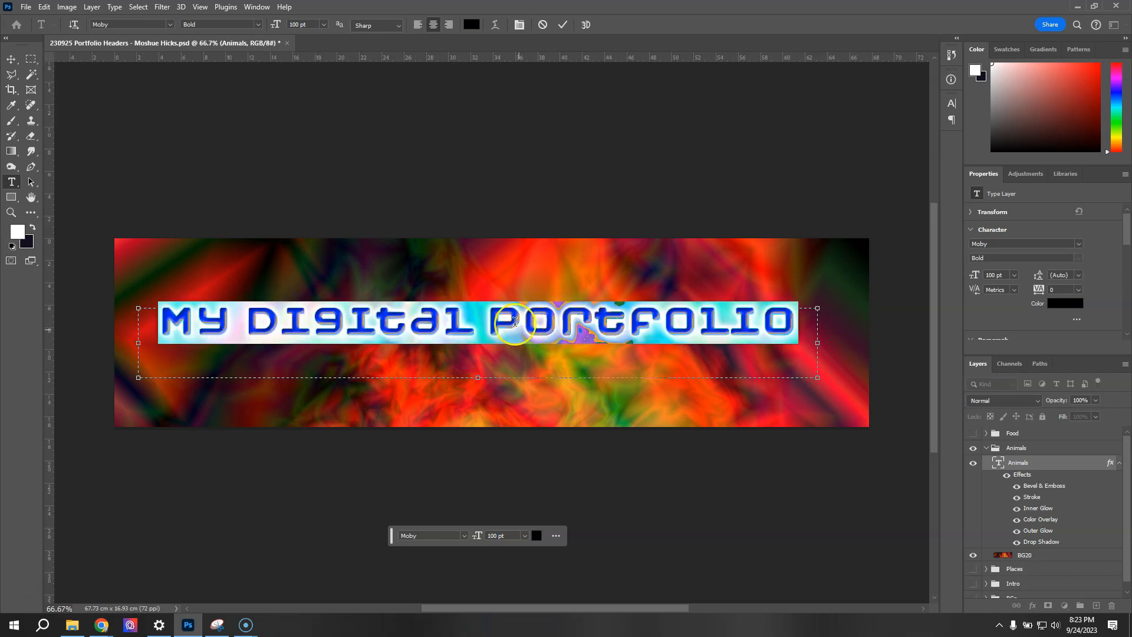
{"action": "left_click_drag", "start_coordinate": [138, 343], "coordinate": [123, 342]}
{"action": "left_click_drag", "start_coordinate": [817, 343], "coordinate": [856, 344]}
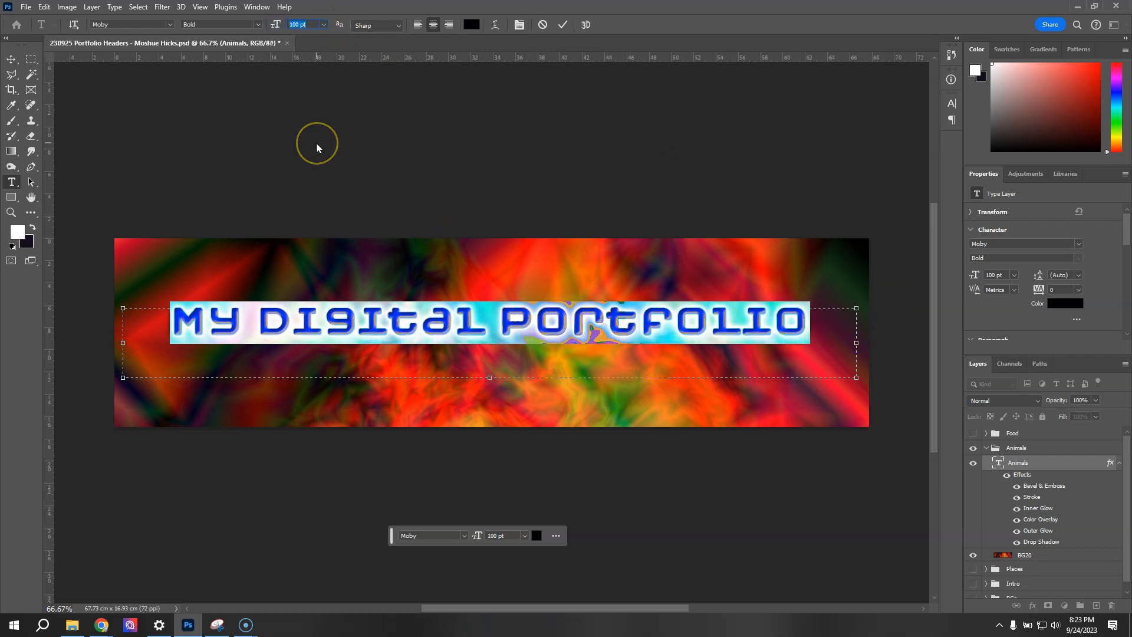
- Set the "My Digital Portfolio" title's font size to 110 pt and finish editing the text
{"action": "left_click_drag", "start_coordinate": [317, 24], "coordinate": [277, 23]}
{"action": "type", "text": "110"}
{"action": "key", "text": "Return"}
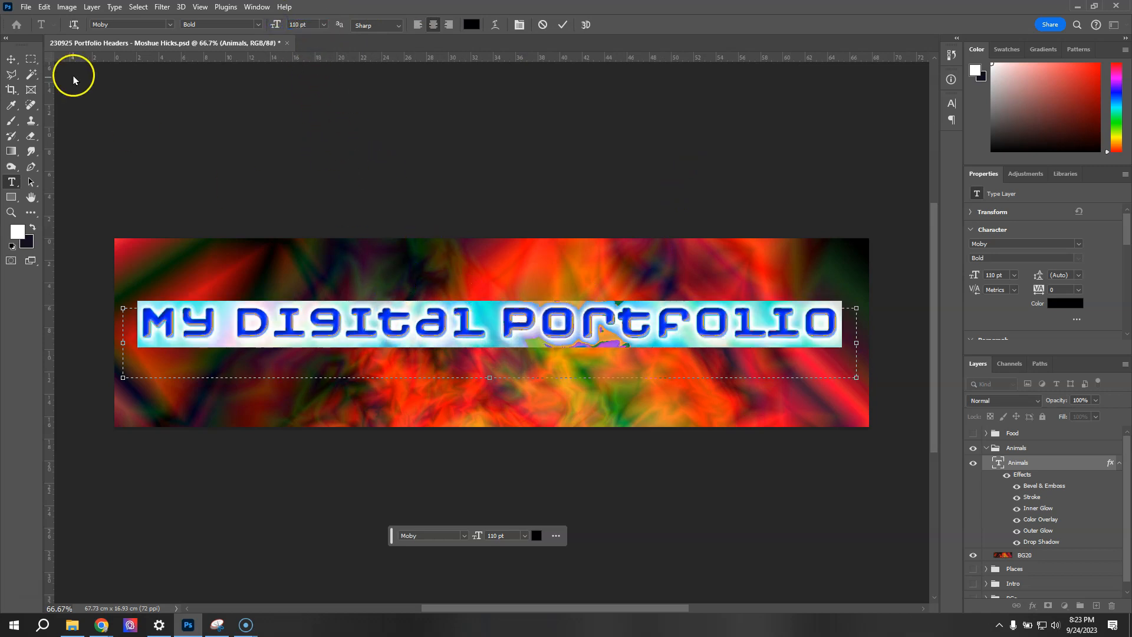
{"action": "left_click", "coordinate": [11, 59]}
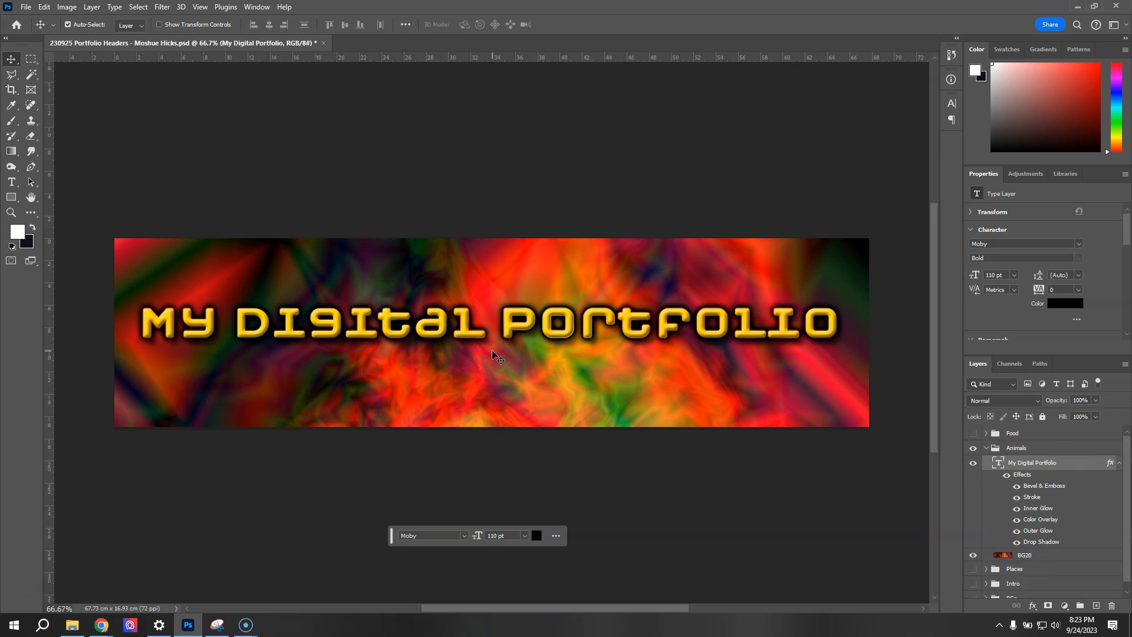
- Quick-export the banner as a PNG named "Header - My Digital Portfolio" into the 230925 digital portfolio folder
{"action": "left_click", "coordinate": [27, 7]}
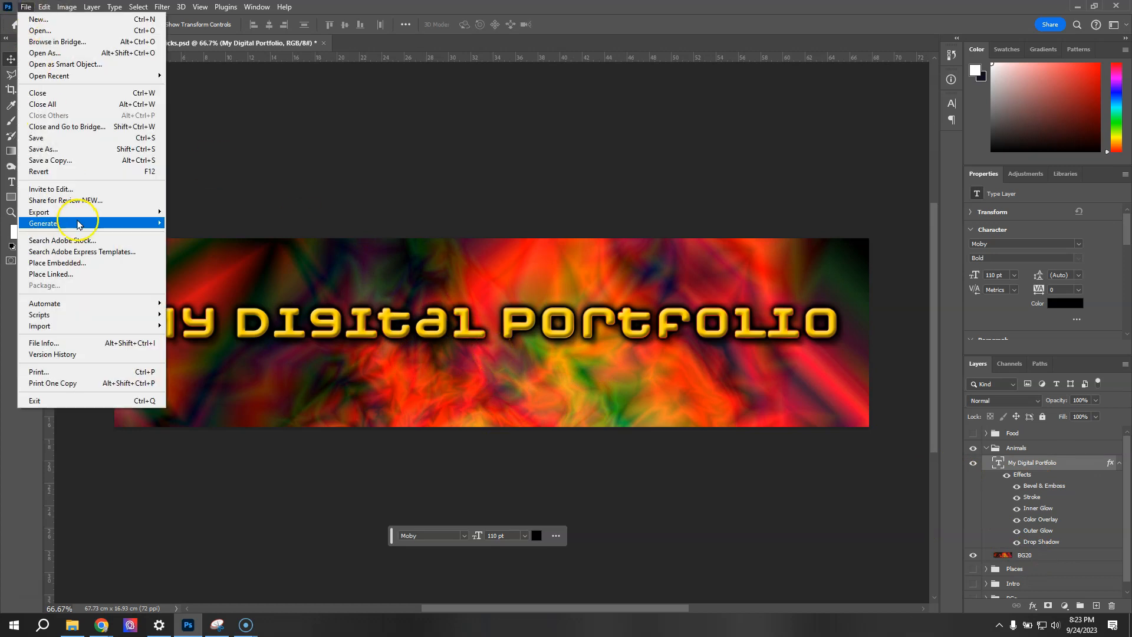
{"action": "mouse_move", "coordinate": [83, 217]}
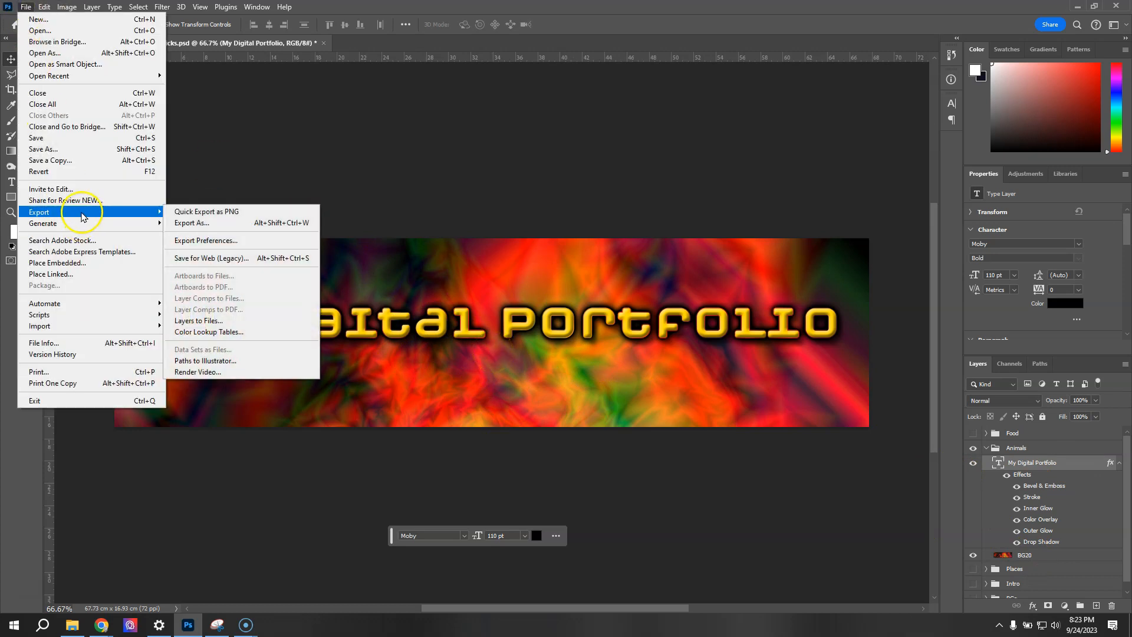
{"action": "left_click", "coordinate": [186, 211]}
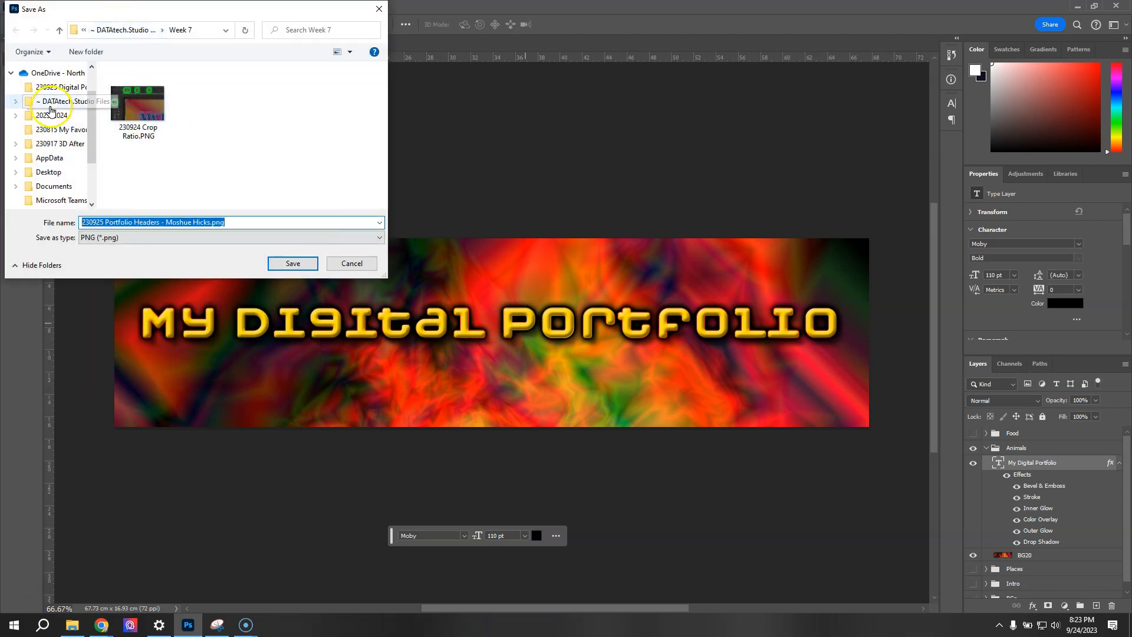
{"action": "left_click", "coordinate": [62, 88]}
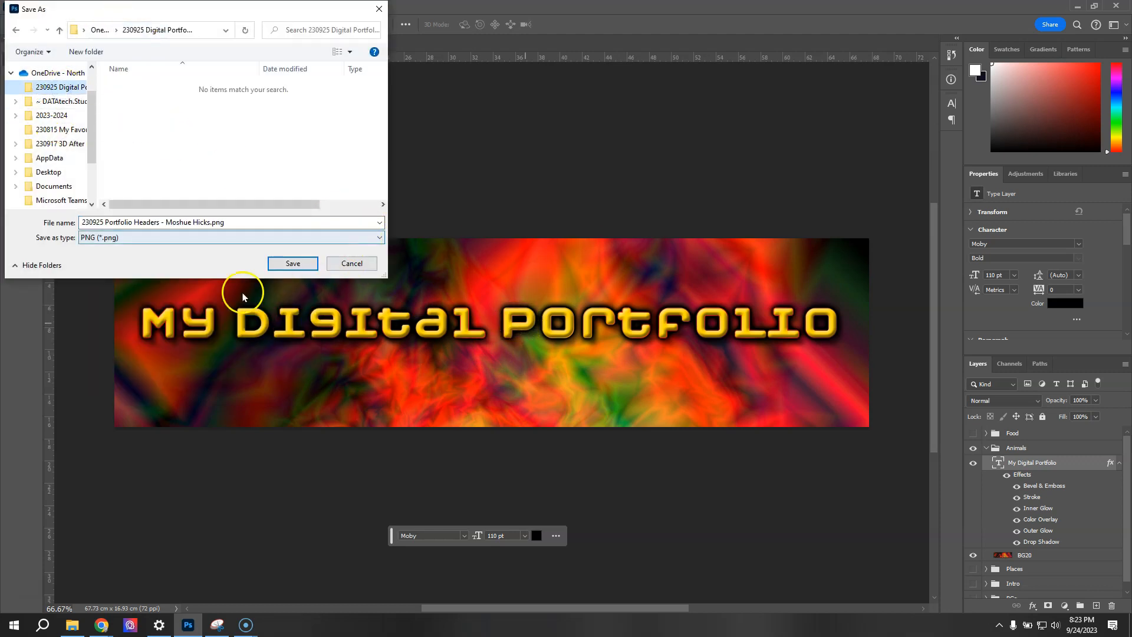
{"action": "left_click", "coordinate": [201, 223]}
{"action": "triple_click", "coordinate": [256, 222]}
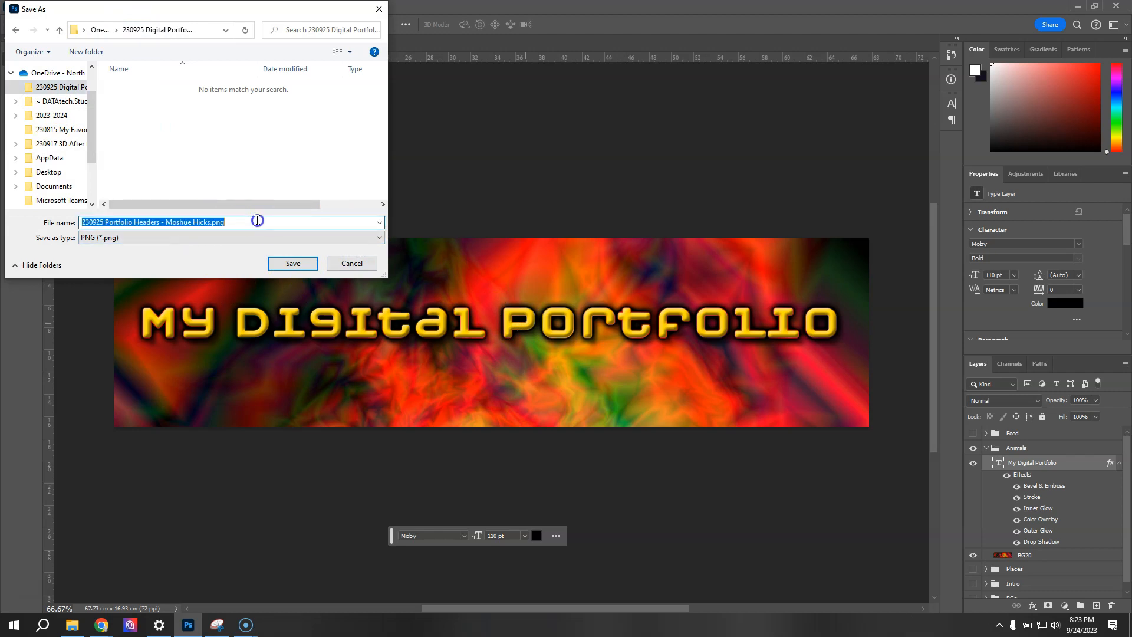
{"action": "type", "text": "Header - My Digital Portfolio"}
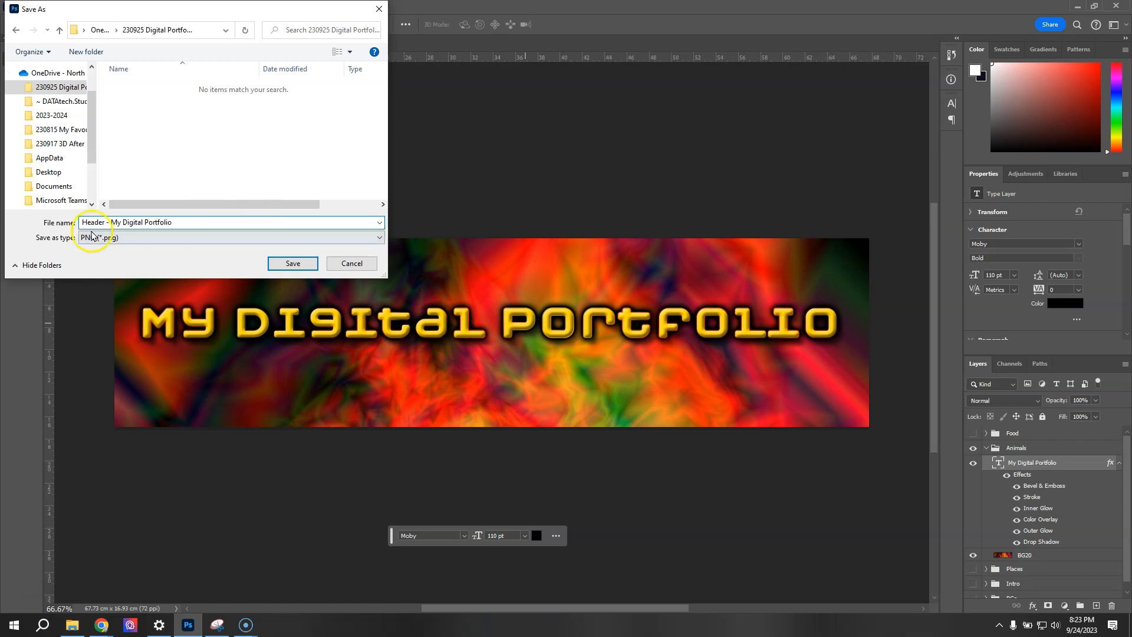
{"action": "left_click", "coordinate": [292, 264]}
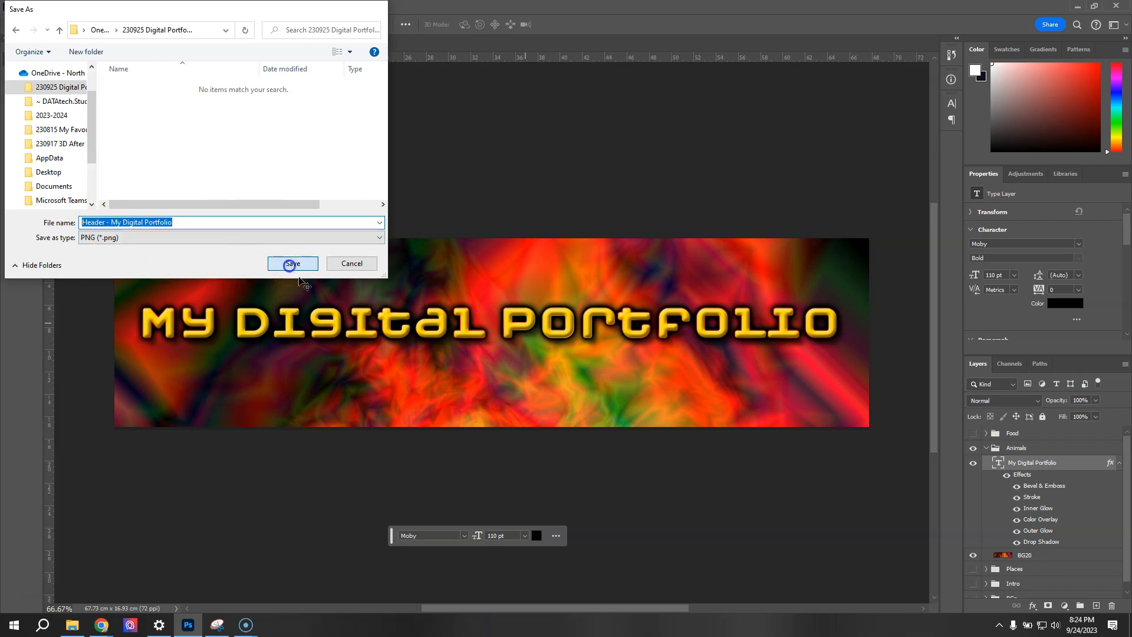
{"action": "scroll", "coordinate": [1059, 570], "scroll_direction": "down", "scroll_amount": 1}
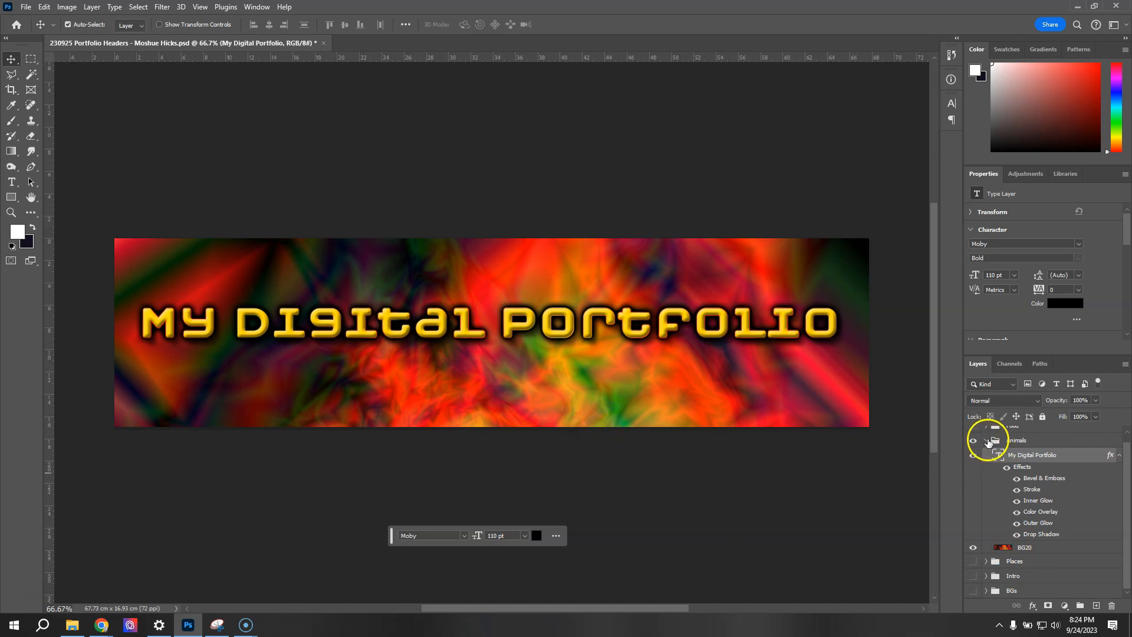
{"action": "left_click", "coordinate": [974, 455]}
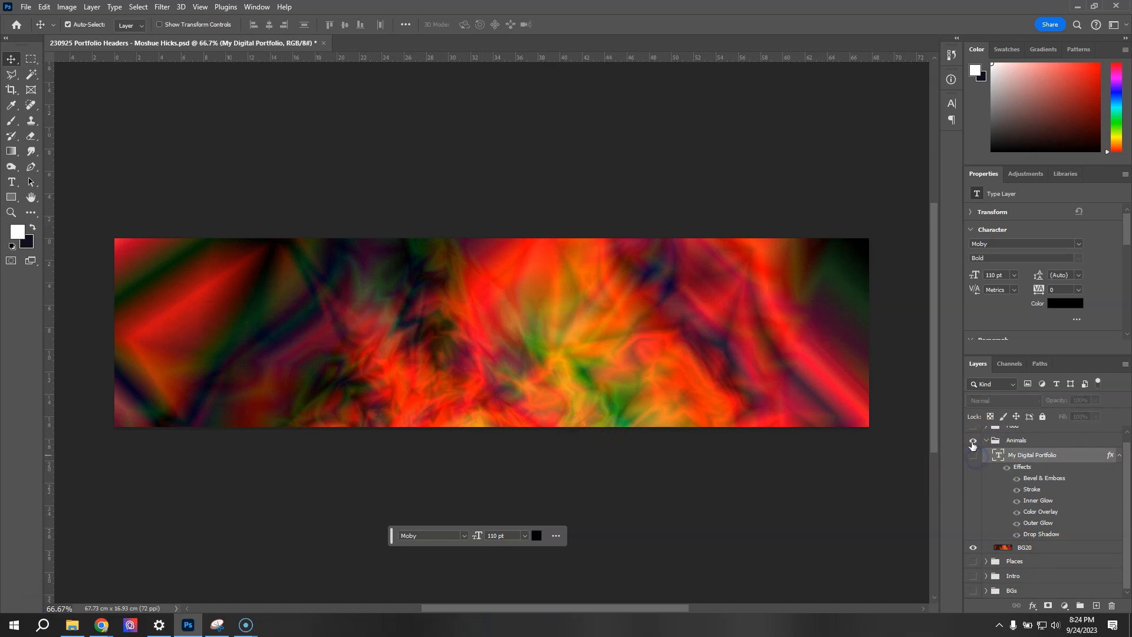
{"action": "left_click", "coordinate": [972, 441]}
{"action": "left_click", "coordinate": [985, 441]}
{"action": "left_click", "coordinate": [973, 448]}
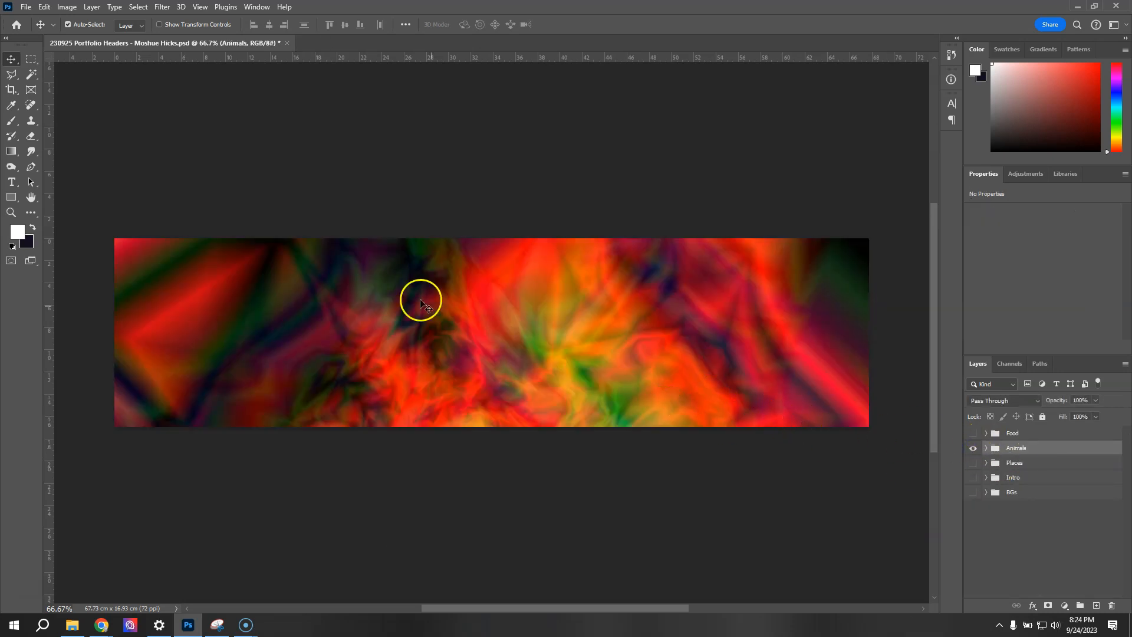
{"action": "left_click", "coordinate": [985, 448]}
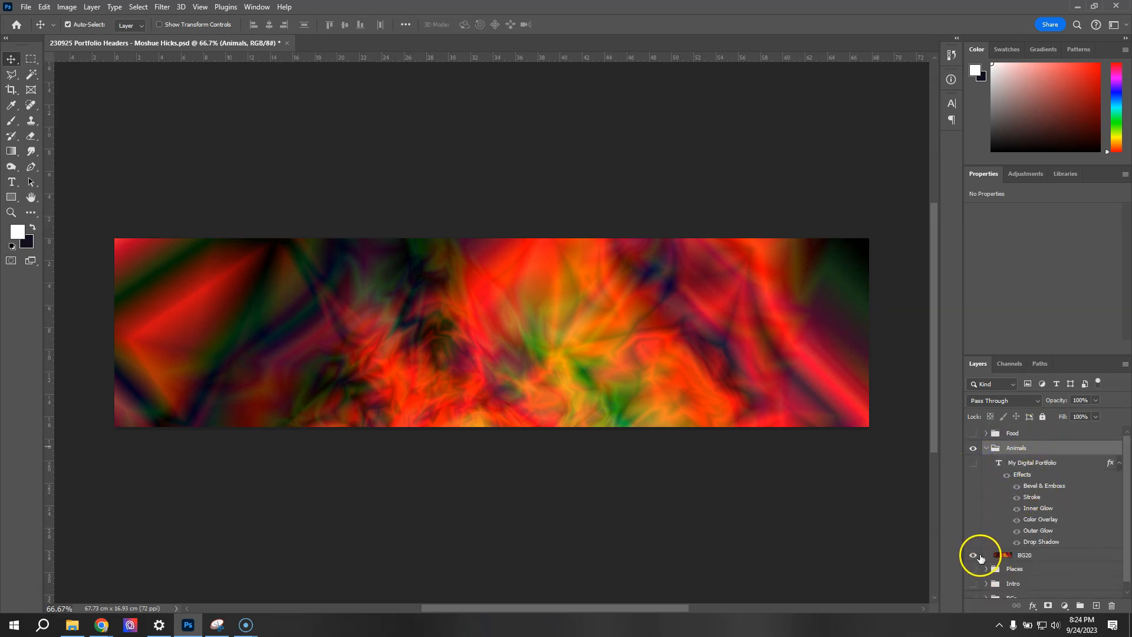
{"action": "left_click", "coordinate": [972, 465]}
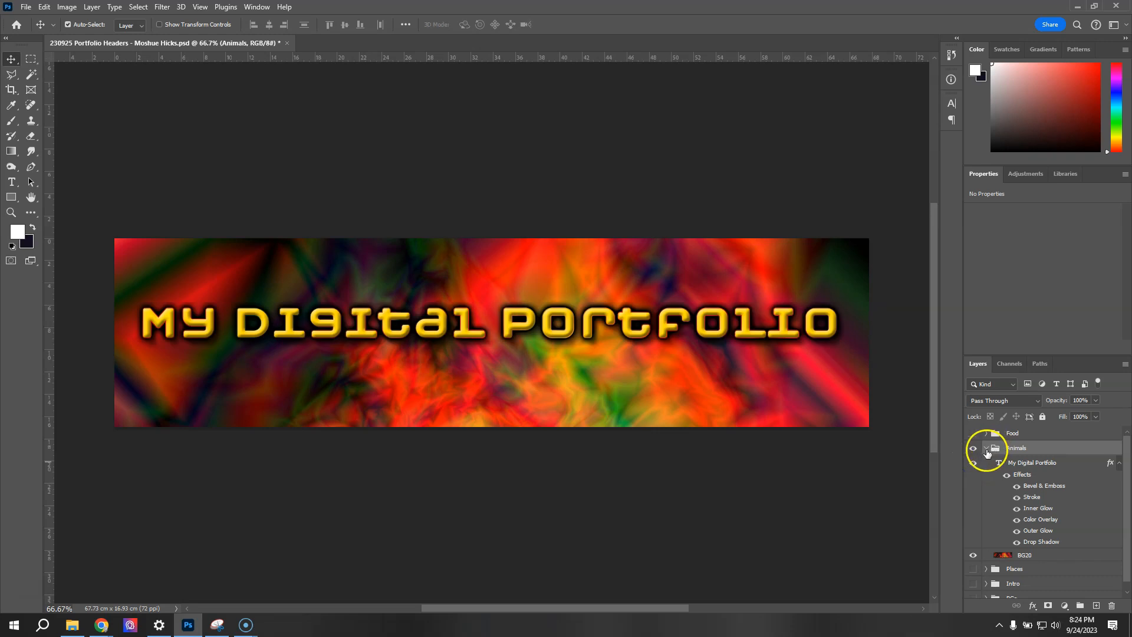
- Collapse the Animals layer group and rename it "Digital Portfolio"
{"action": "left_click", "coordinate": [986, 449]}
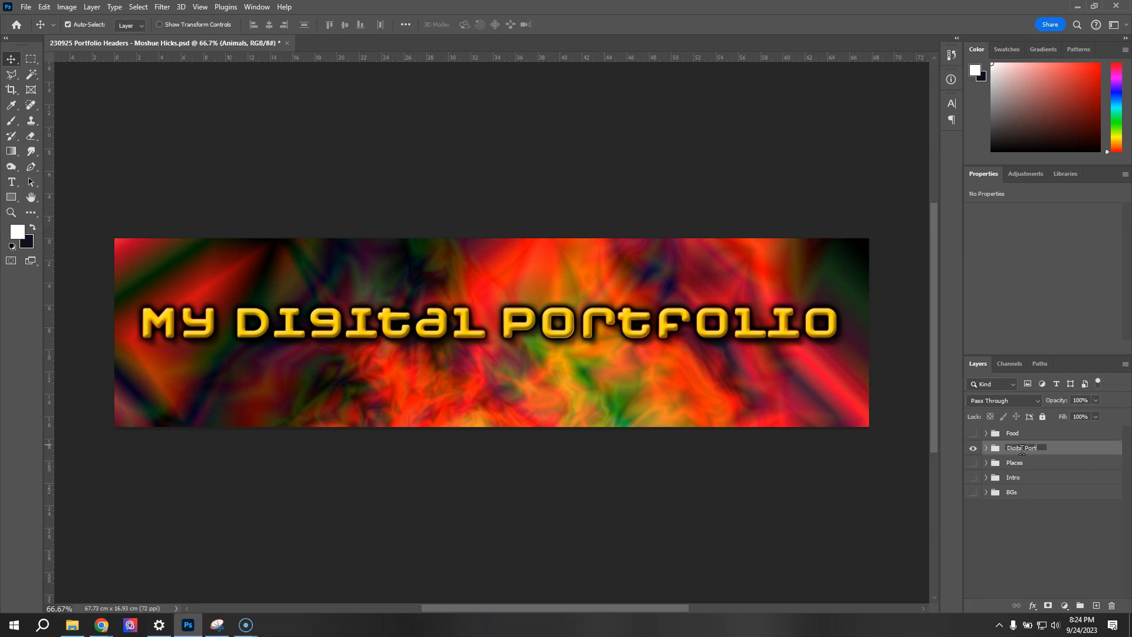
{"action": "type", "text": "io"}
{"action": "key", "text": "Return"}
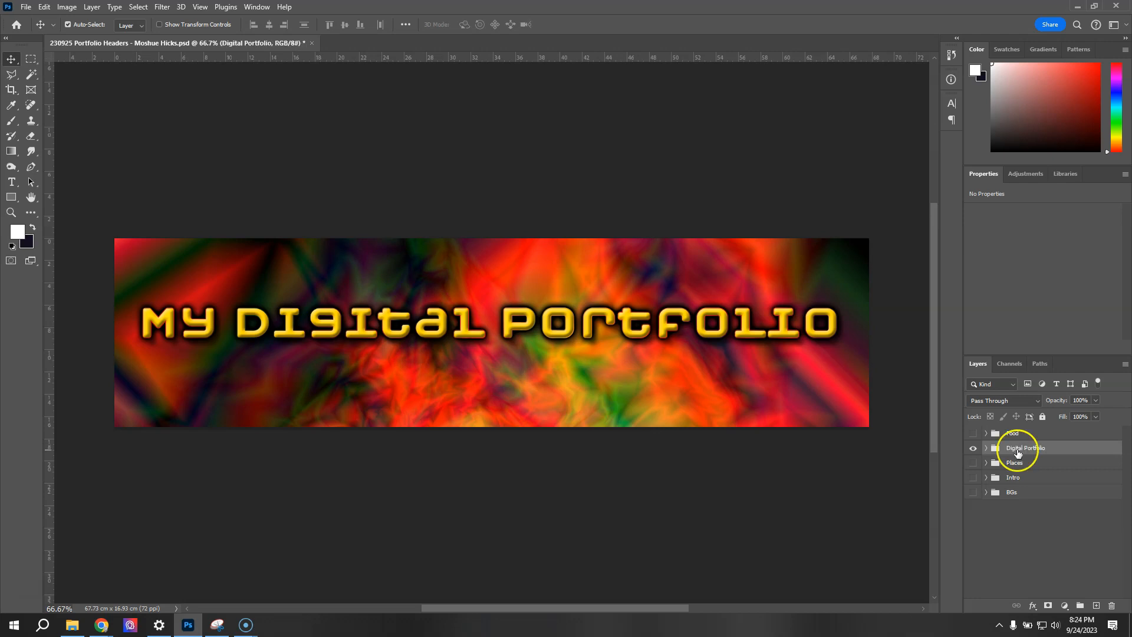
- Hide the Digital Portfolio group, show the Places group and rename that group "My Favorite Things"
{"action": "left_click", "coordinate": [973, 448]}
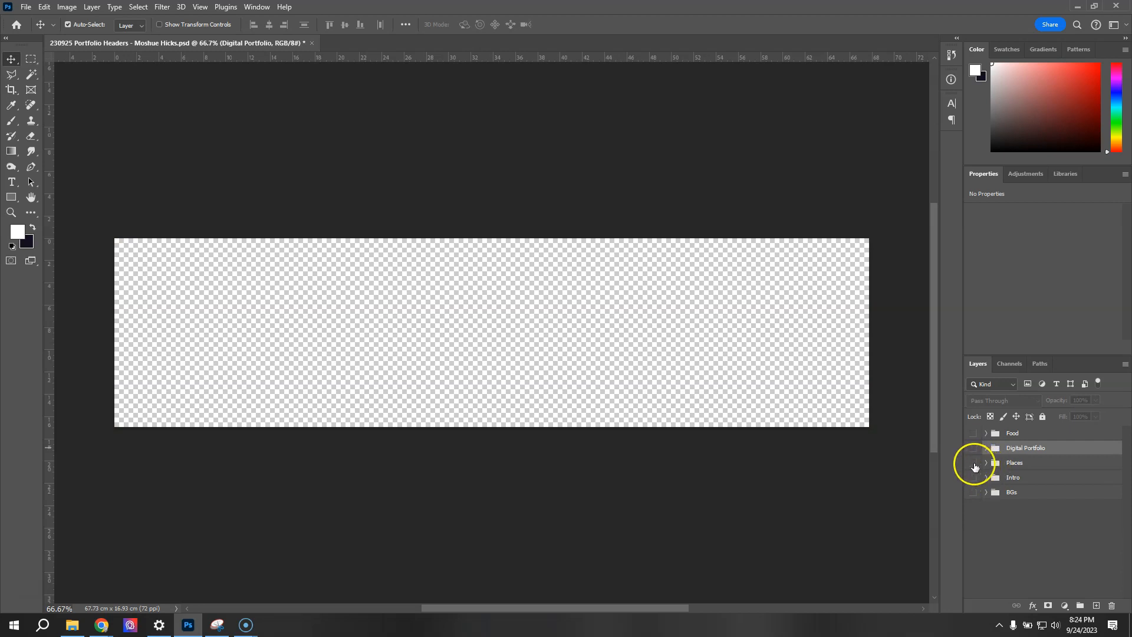
{"action": "left_click", "coordinate": [972, 462]}
{"action": "double_click", "coordinate": [1010, 463]}
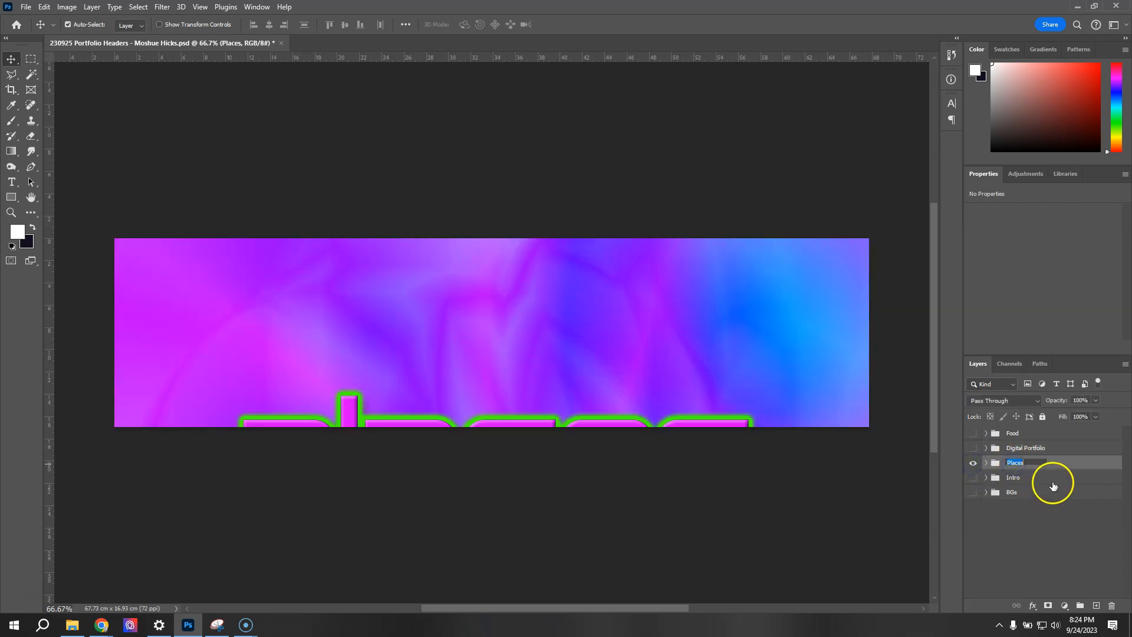
{"action": "type", "text": "My Favorite Things"}
{"action": "key", "text": "Return"}
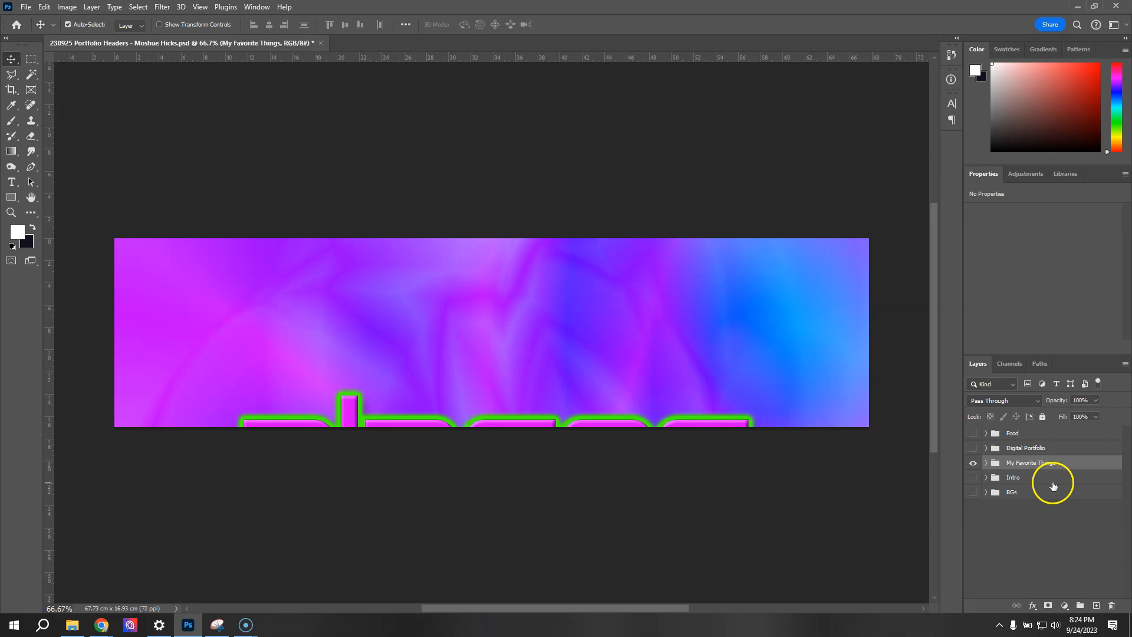
- Expand the My Favorite Things group and move its Places title up into the middle of the banner
{"action": "left_click", "coordinate": [986, 462]}
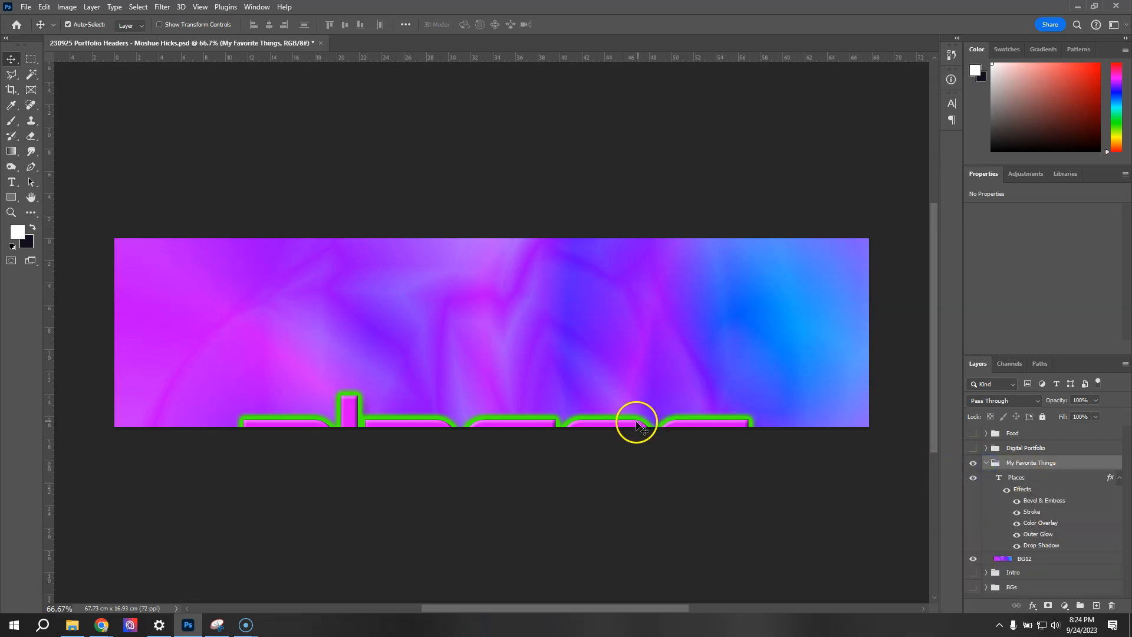
{"action": "left_click_drag", "start_coordinate": [632, 424], "coordinate": [661, 517]}
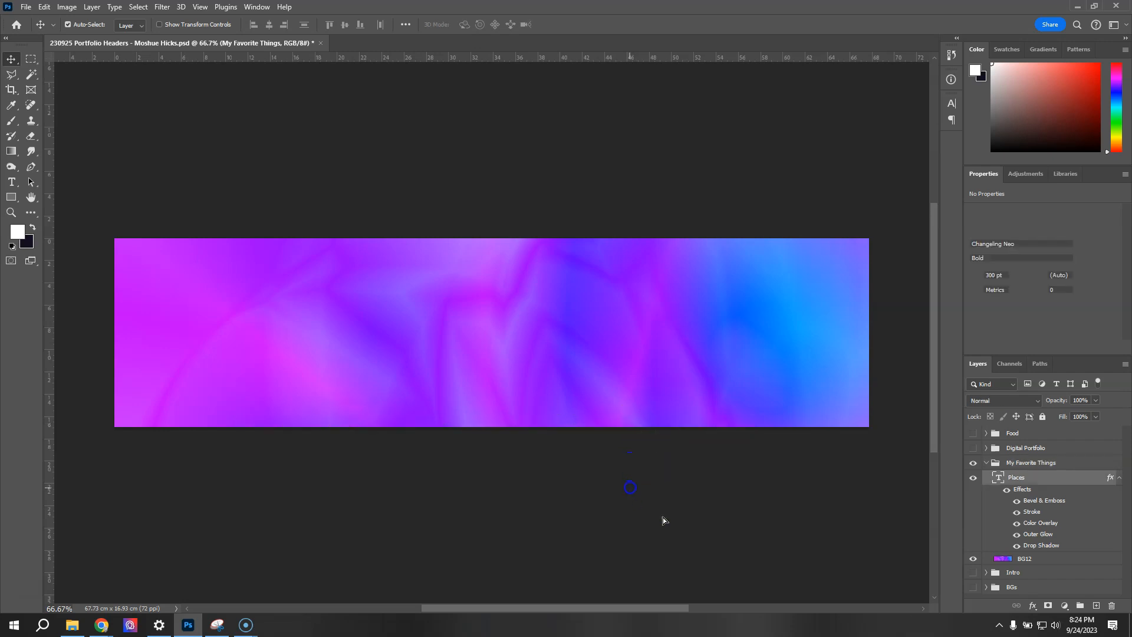
{"action": "left_click", "coordinate": [1023, 559]}
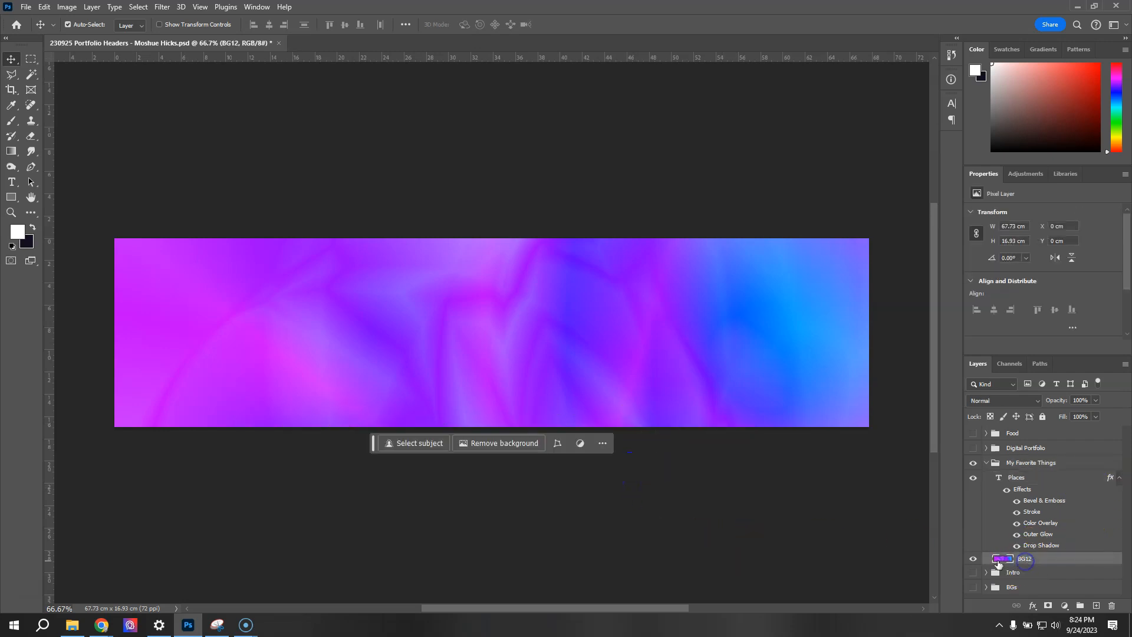
{"action": "left_click", "coordinate": [1016, 478]}
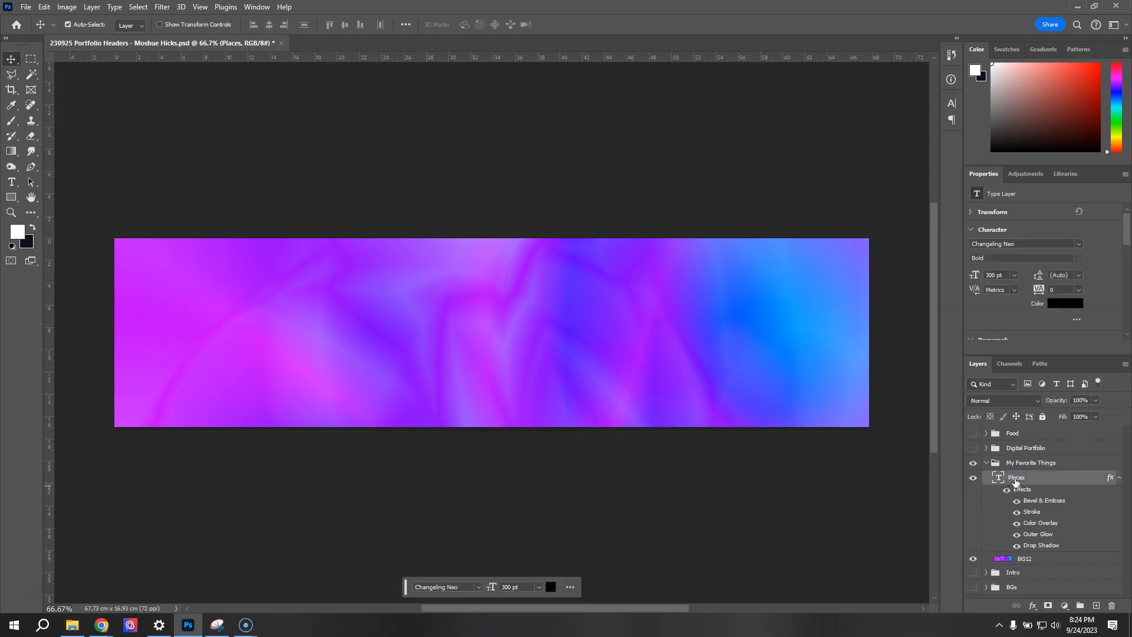
{"action": "key", "text": "shift+Up"}
{"action": "key", "text": "shift+Up"}
{"action": "key", "text": "shift+Up"}
{"action": "key", "text": "shift+Up"}
{"action": "key", "text": "shift+Up"}
{"action": "key", "text": "shift+Up"}
{"action": "key", "text": "shift+Up"}
{"action": "key", "text": "shift+Up"}
{"action": "key", "text": "shift+Up"}
{"action": "key", "text": "shift+Up"}
{"action": "key", "text": "shift+Up"}
{"action": "key", "text": "shift+Up"}
{"action": "key", "text": "shift+Up"}
{"action": "key", "text": "shift+Up"}
{"action": "key", "text": "shift+Up"}
{"action": "key", "text": "shift+Up"}
{"action": "key", "text": "shift+Up"}
{"action": "key", "text": "shift+Up"}
{"action": "key", "text": "shift+Up"}
{"action": "key", "text": "shift+Up"}
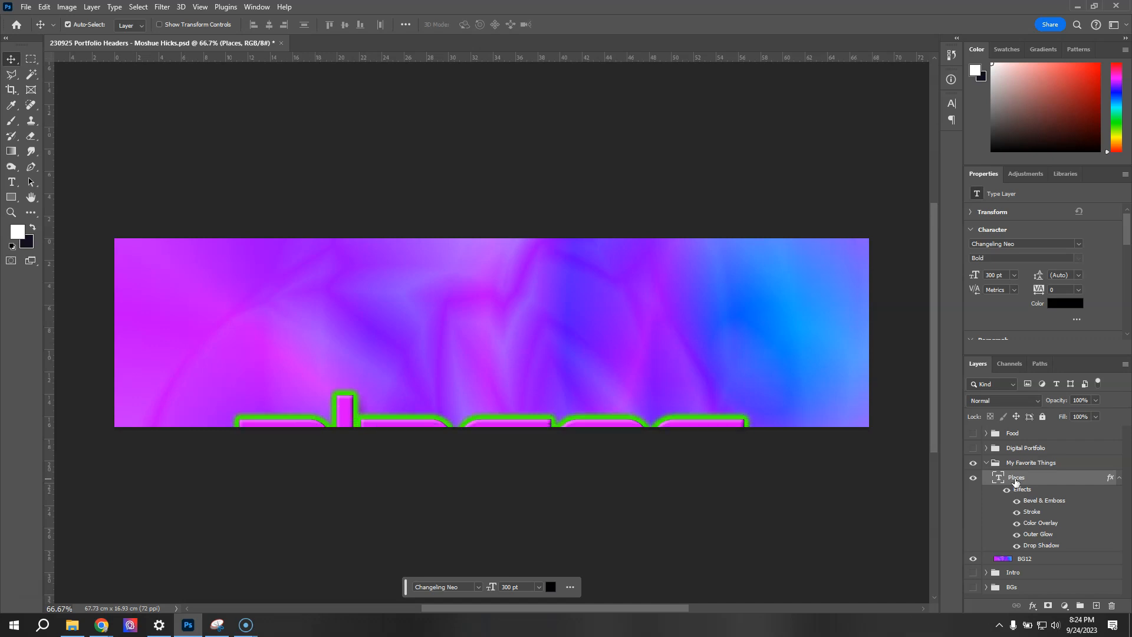
{"action": "key", "text": "shift+Up"}
{"action": "key", "text": "shift+Up"}
{"action": "key", "text": "shift+Up"}
{"action": "key", "text": "shift+Up"}
{"action": "key", "text": "shift+Left"}
{"action": "key", "text": "shift+Right"}
{"action": "key", "text": "shift+Right"}
{"action": "key", "text": "shift+Right"}
{"action": "key", "text": "shift+Up"}
{"action": "key", "text": "shift+Up"}
{"action": "key", "text": "shift+Up"}
{"action": "key", "text": "shift+Right"}
{"action": "key", "text": "shift+Left"}
{"action": "key", "text": "shift+Left"}
{"action": "key", "text": "shift+Up"}
{"action": "key", "text": "shift+Down"}
{"action": "key", "text": "shift+Up"}
{"action": "key", "text": "shift+Up"}
{"action": "key", "text": "shift+Up"}
{"action": "key", "text": "shift+Up"}
{"action": "key", "text": "shift+Up"}
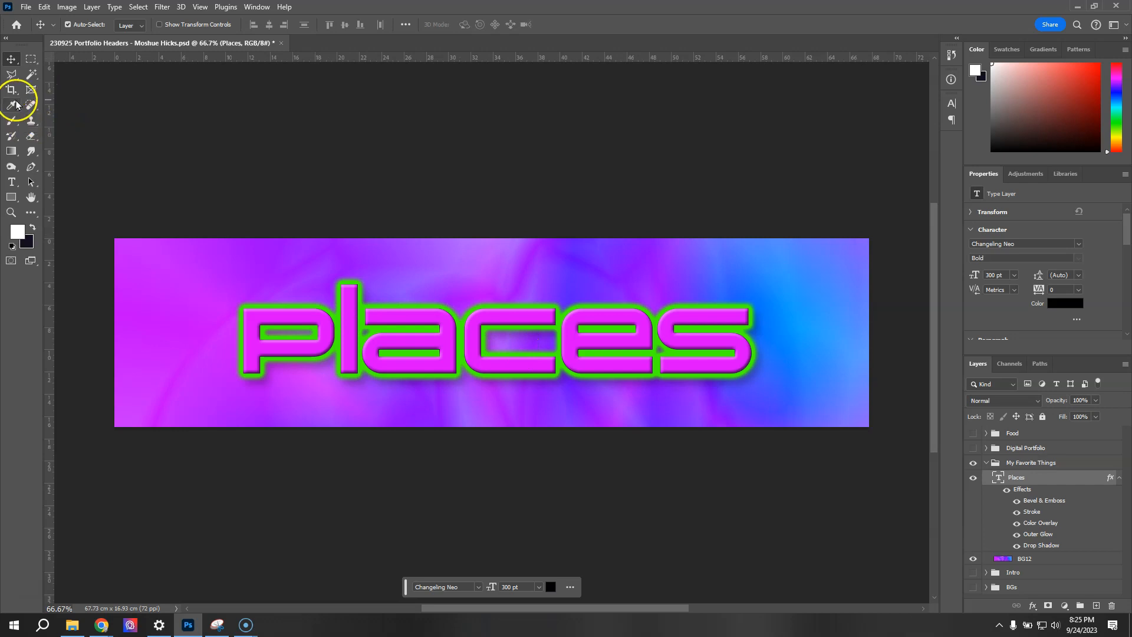
- Set the whole Places title to 72 pt and replace its text with "My Favorite Things"
{"action": "left_click", "coordinate": [15, 182]}
{"action": "left_click", "coordinate": [342, 333]}
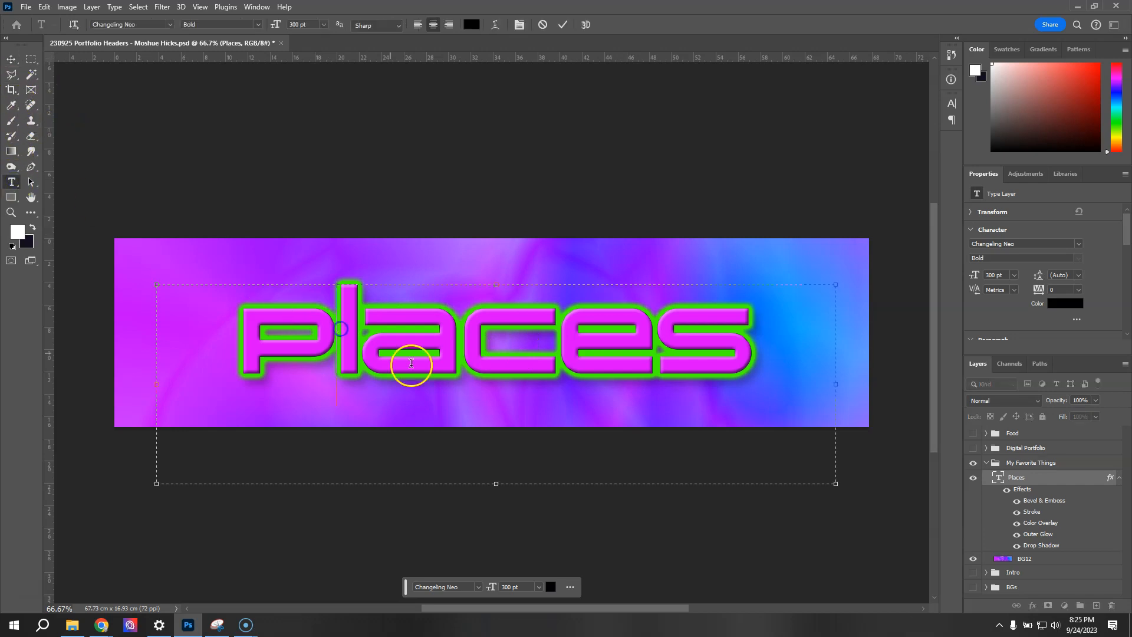
{"action": "key", "text": "ctrl+a"}
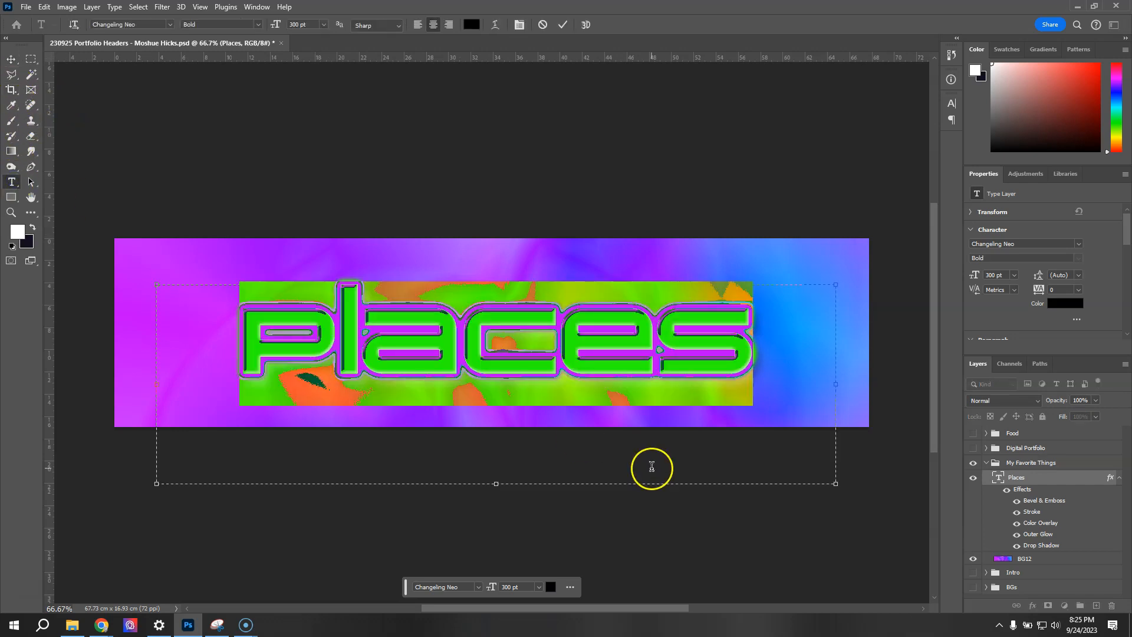
{"action": "left_click", "coordinate": [322, 24]}
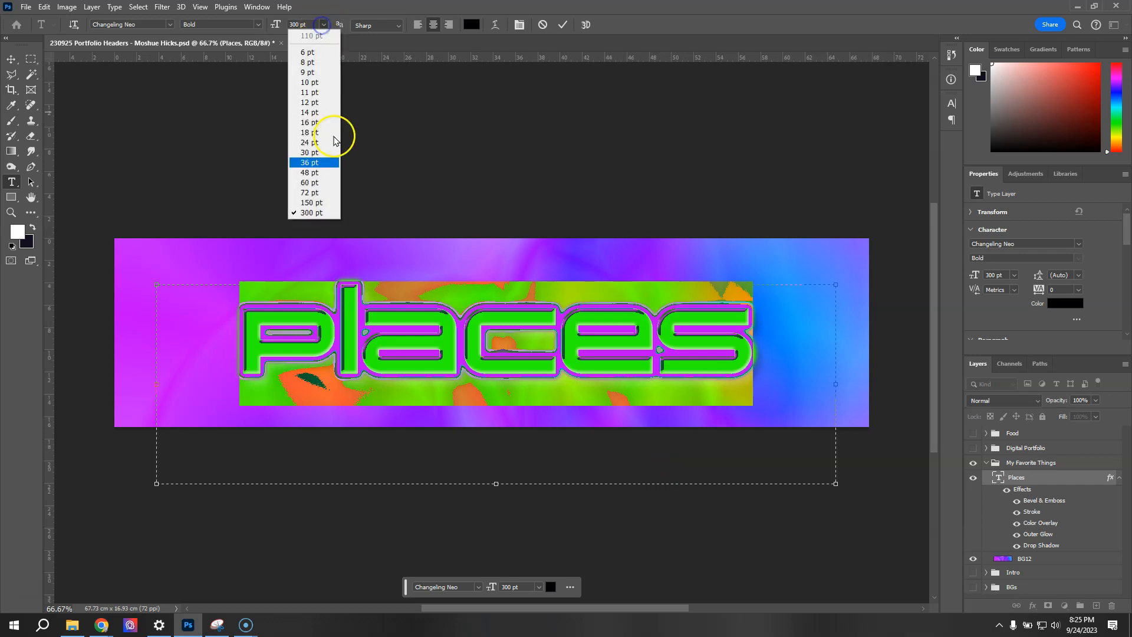
{"action": "left_click", "coordinate": [315, 193]}
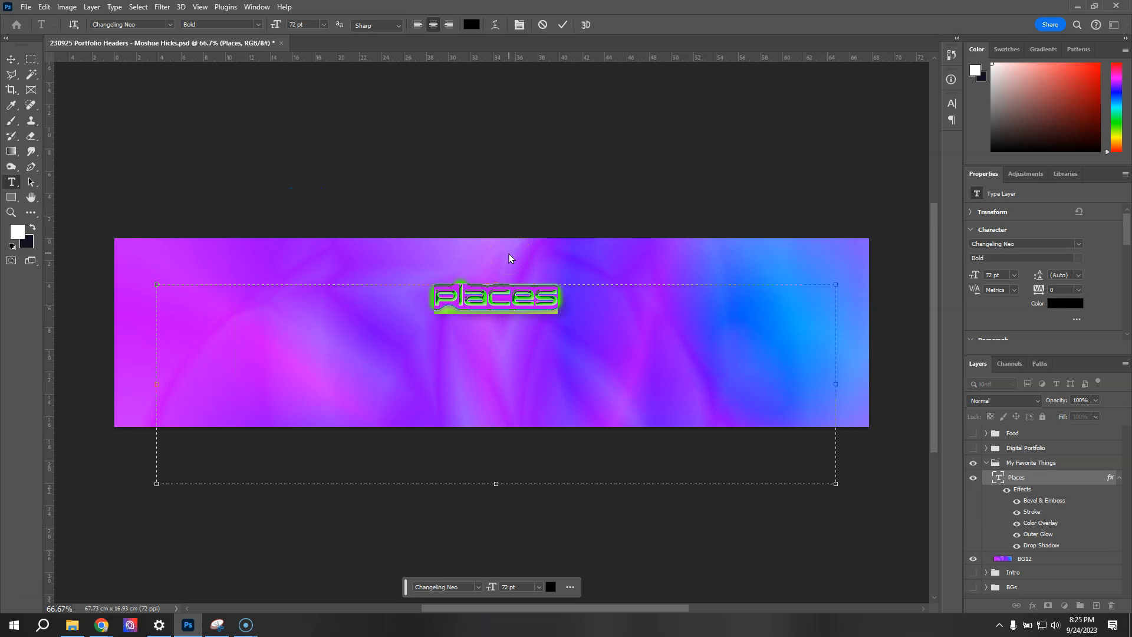
{"action": "type", "text": "My Favorite things"}
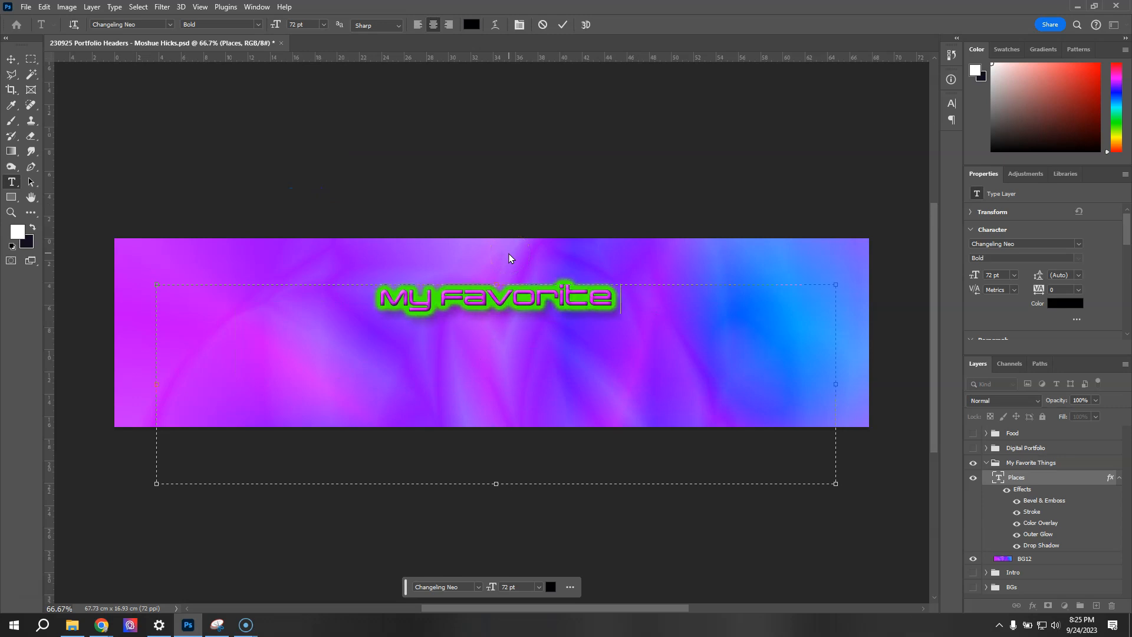
- Set the new title's font size to 150 pt and widen its text box on both sides to nearly the banner's full width
{"action": "key", "text": "ctrl+a"}
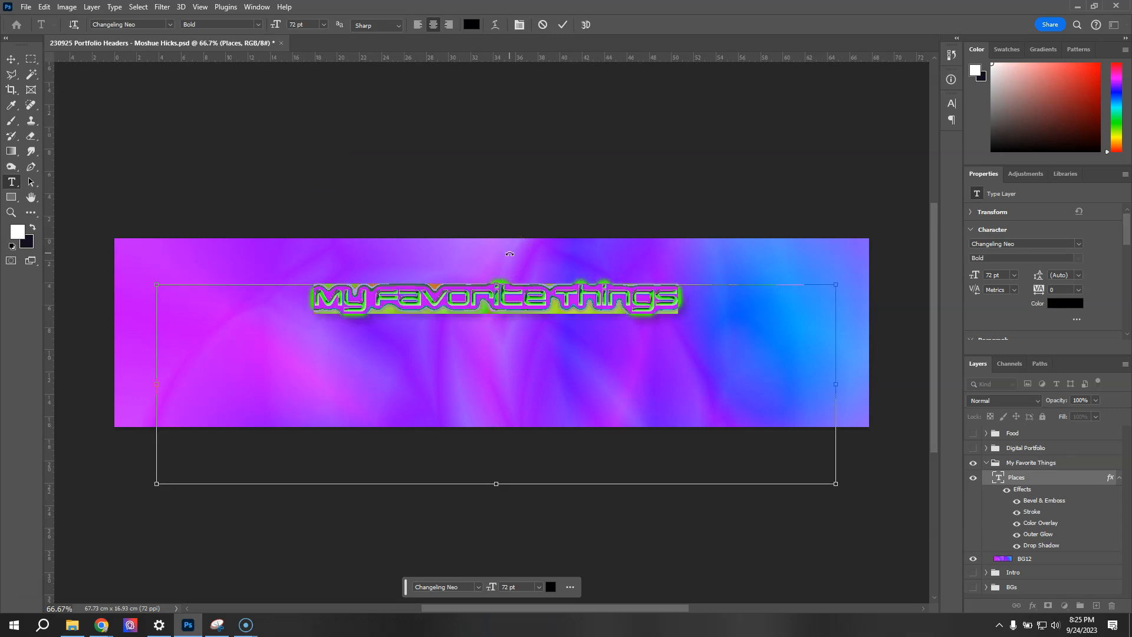
{"action": "left_click", "coordinate": [323, 25]}
{"action": "left_click", "coordinate": [309, 203]}
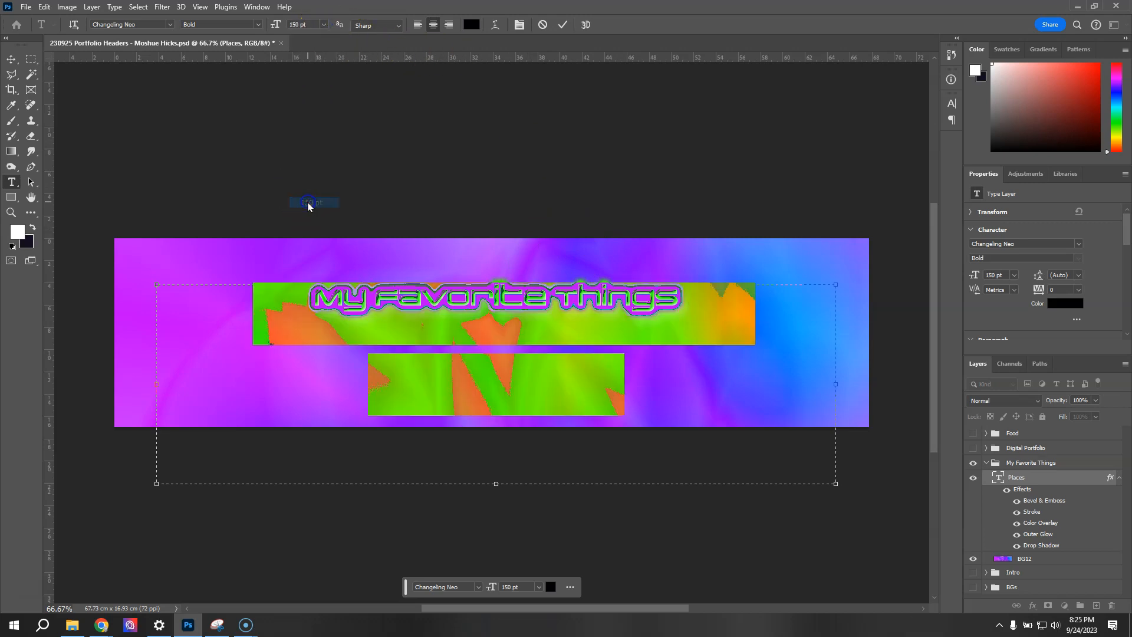
{"action": "left_click_drag", "start_coordinate": [156, 384], "coordinate": [120, 383]}
{"action": "left_click_drag", "start_coordinate": [836, 383], "coordinate": [869, 384]}
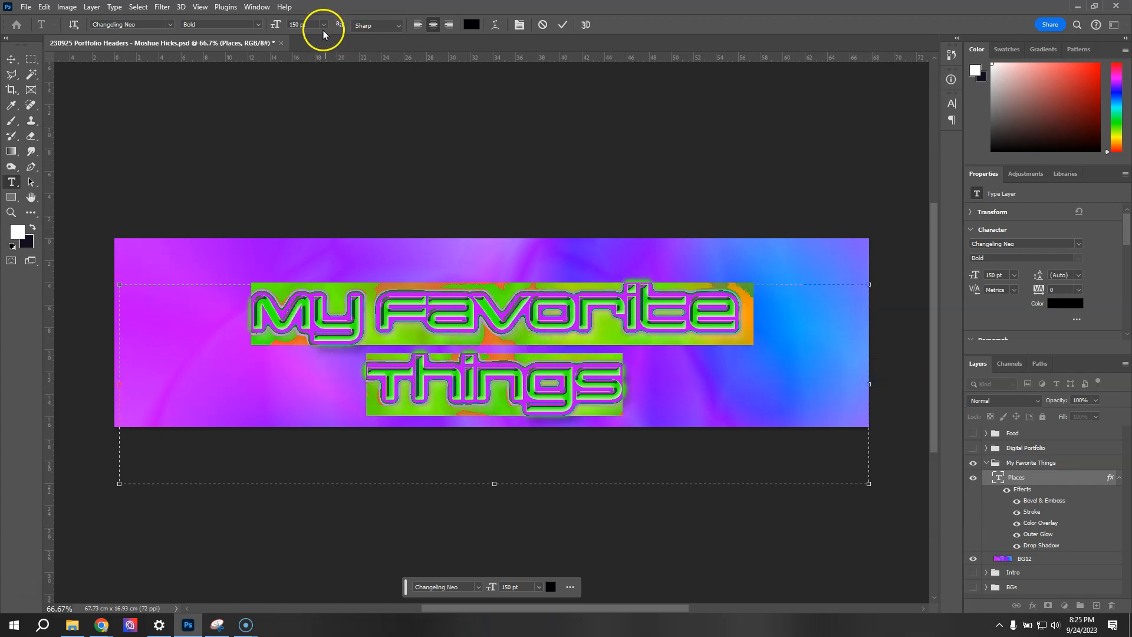
- Set the "My Favorite Things" title's font size to 120 pt and move the text slightly down toward the banner's vertical center
{"action": "left_click", "coordinate": [276, 24]}
{"action": "type", "text": "120"}
{"action": "key", "text": "Return"}
{"action": "left_click", "coordinate": [12, 59]}
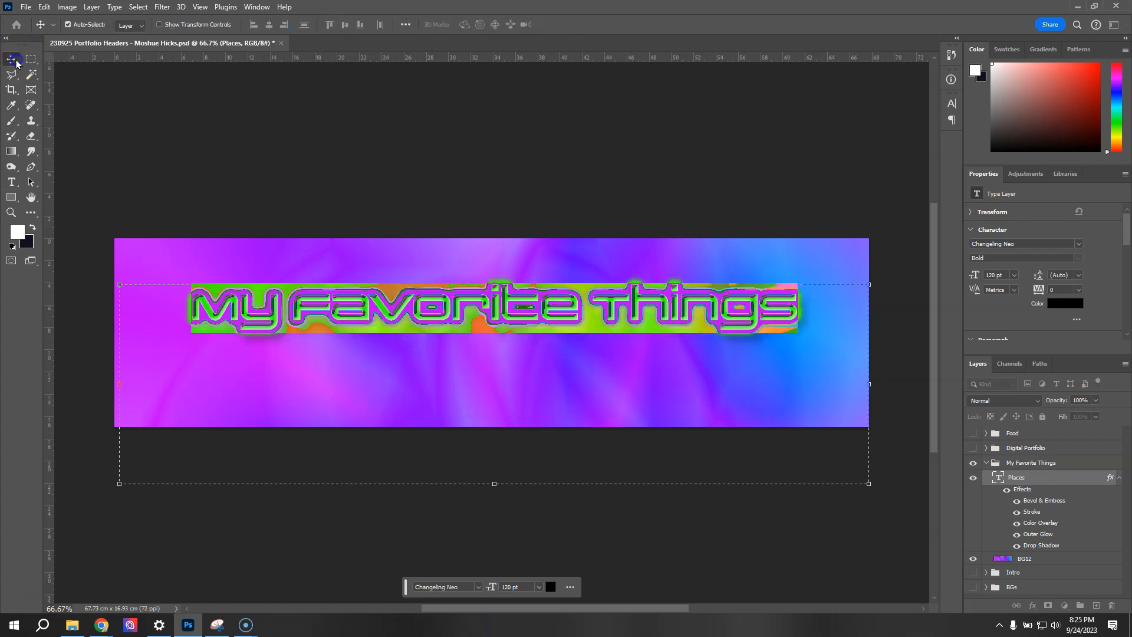
{"action": "left_click_drag", "start_coordinate": [454, 311], "coordinate": [458, 323]}
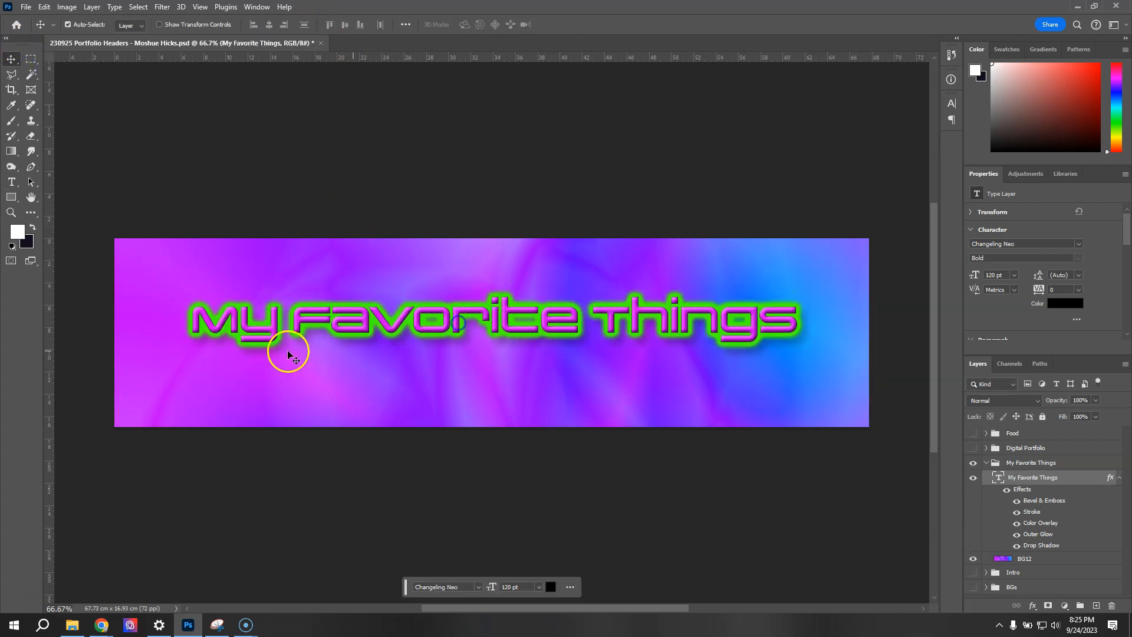
- Quick-export the banner as a PNG named "Header - My Favorite Things" in the same portfolio folder
{"action": "left_click", "coordinate": [26, 7]}
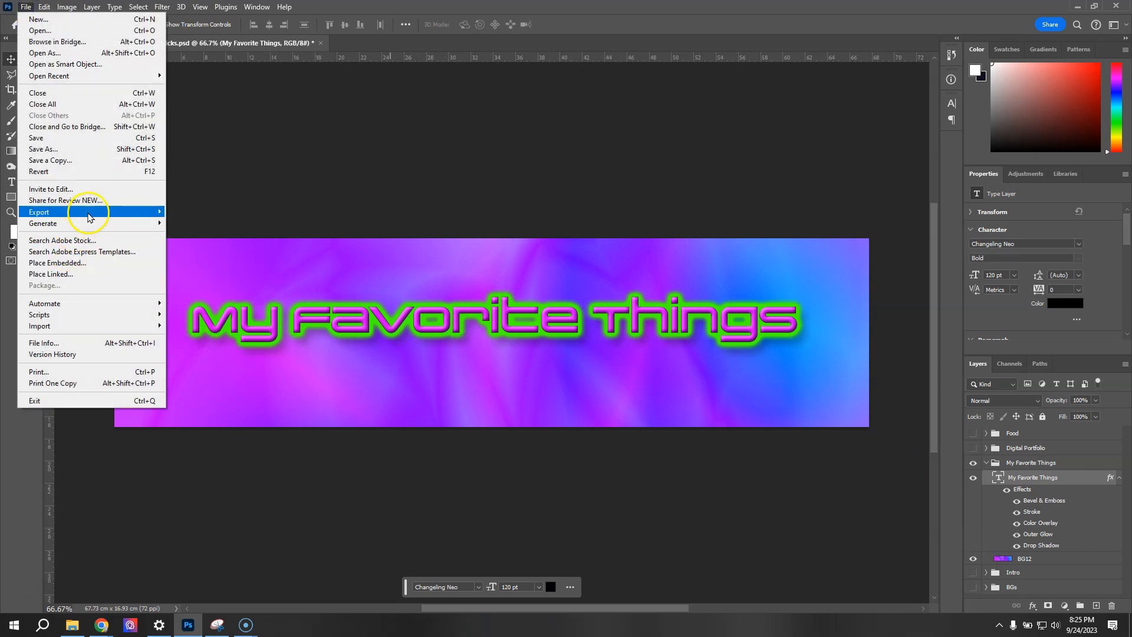
{"action": "mouse_move", "coordinate": [82, 212]}
{"action": "left_click", "coordinate": [213, 216]}
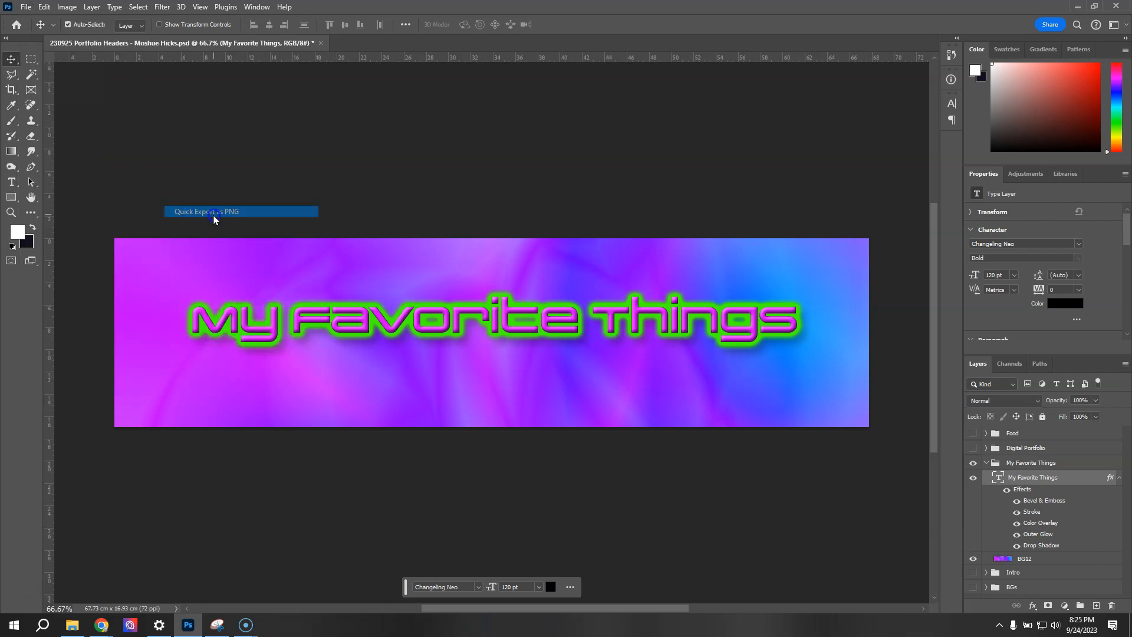
{"action": "type", "text": "He"}
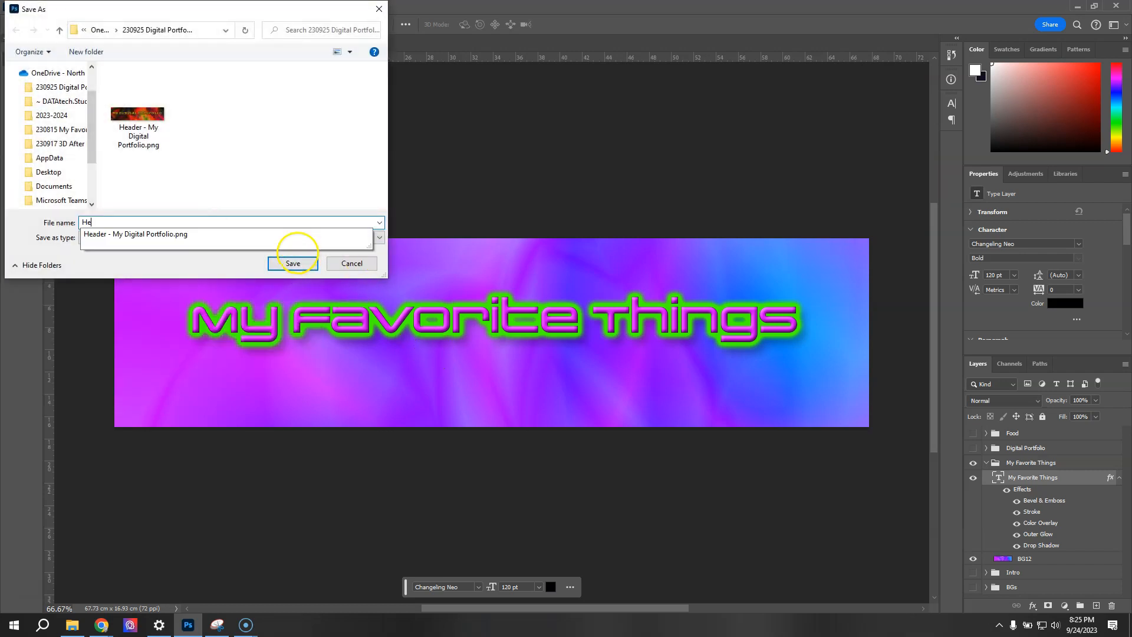
{"action": "type", "text": "ader - My Favorite Things"}
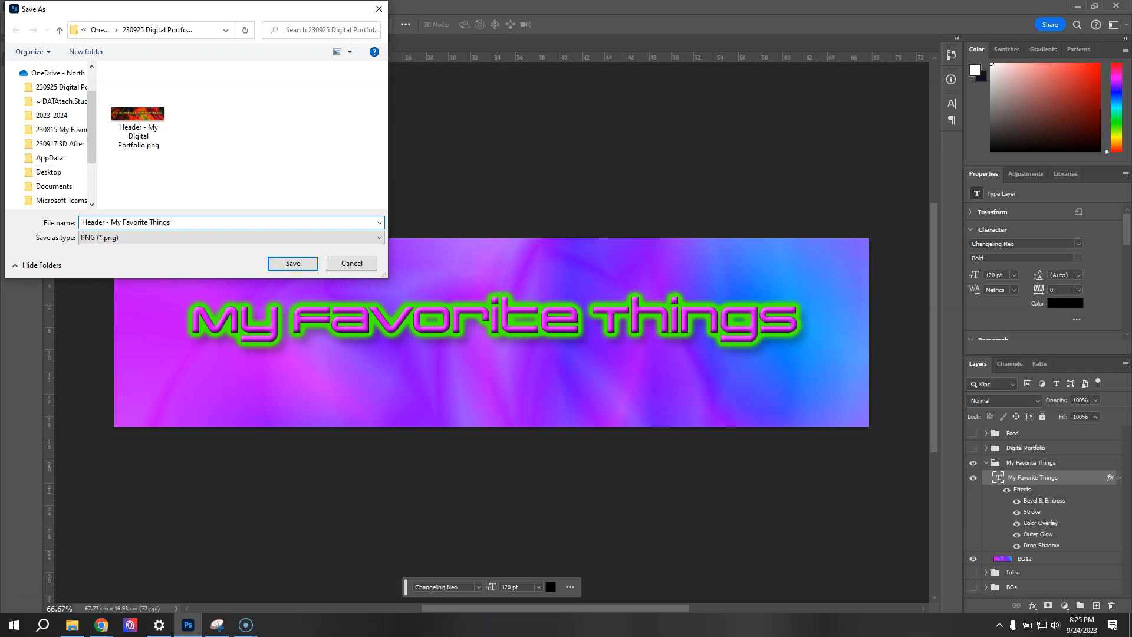
{"action": "left_click", "coordinate": [292, 263]}
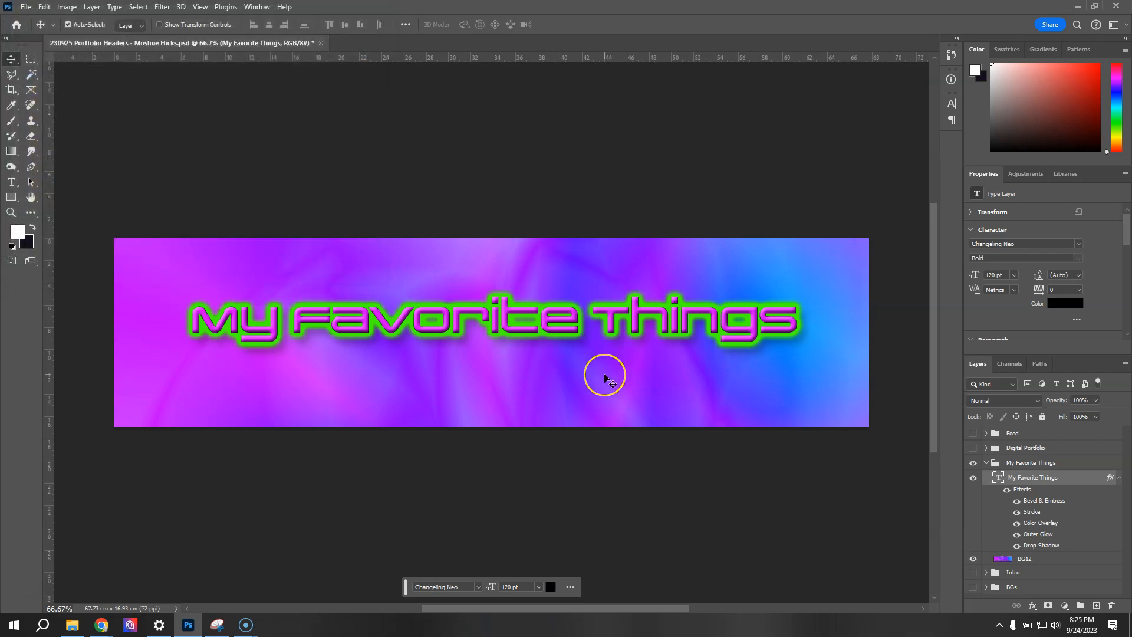